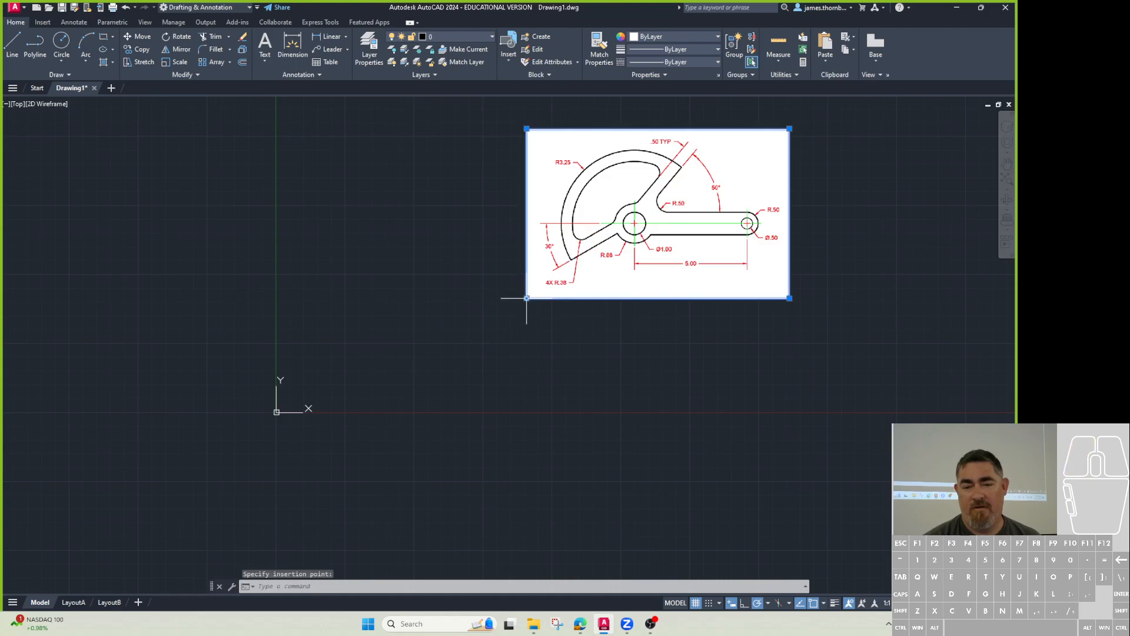
# Shrink the reference image by moving its lower-left corner inward, keeping its upper-right corner in place.
pyautogui.click(525, 298)
pyautogui.click(595, 253)
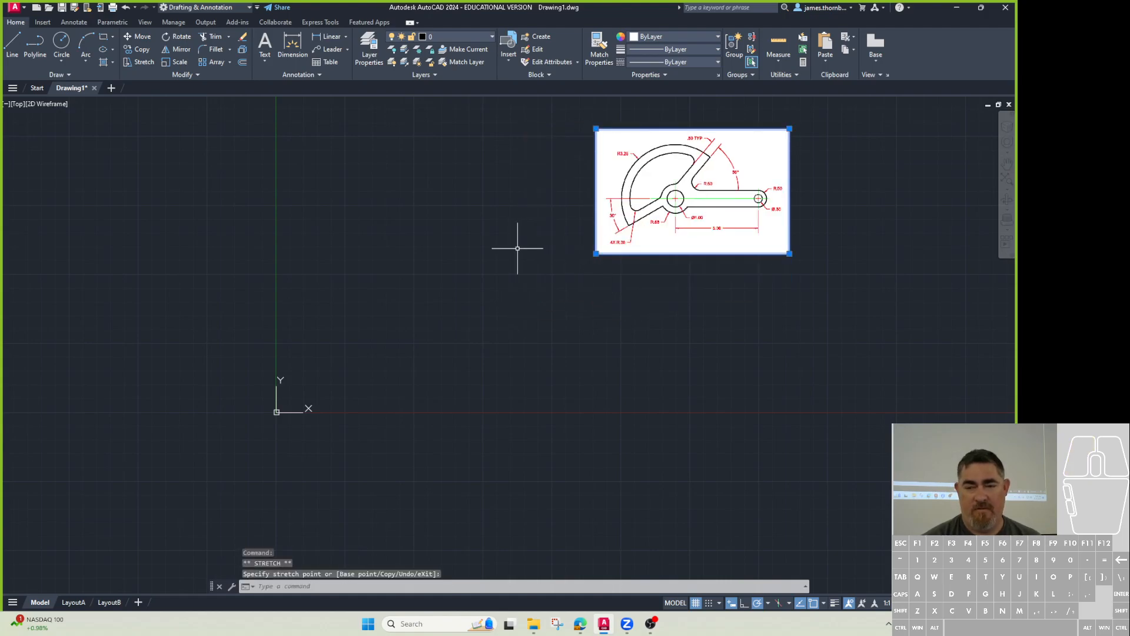
pyautogui.press('Escape')
# Draw a circle with a radius of .875 in the empty area below and left of the reference image.
pyautogui.scroll(3, 447, 258)
pyautogui.moveTo(472, 255)
pyautogui.mouseDown(button='middle')
pyautogui.moveTo(287, 350)
pyautogui.moveTo(298, 360)
pyautogui.moveTo(353, 315)
pyautogui.mouseUp(button='middle')
pyautogui.scroll(3, 349, 305)
pyautogui.scroll(-2, 328, 315)
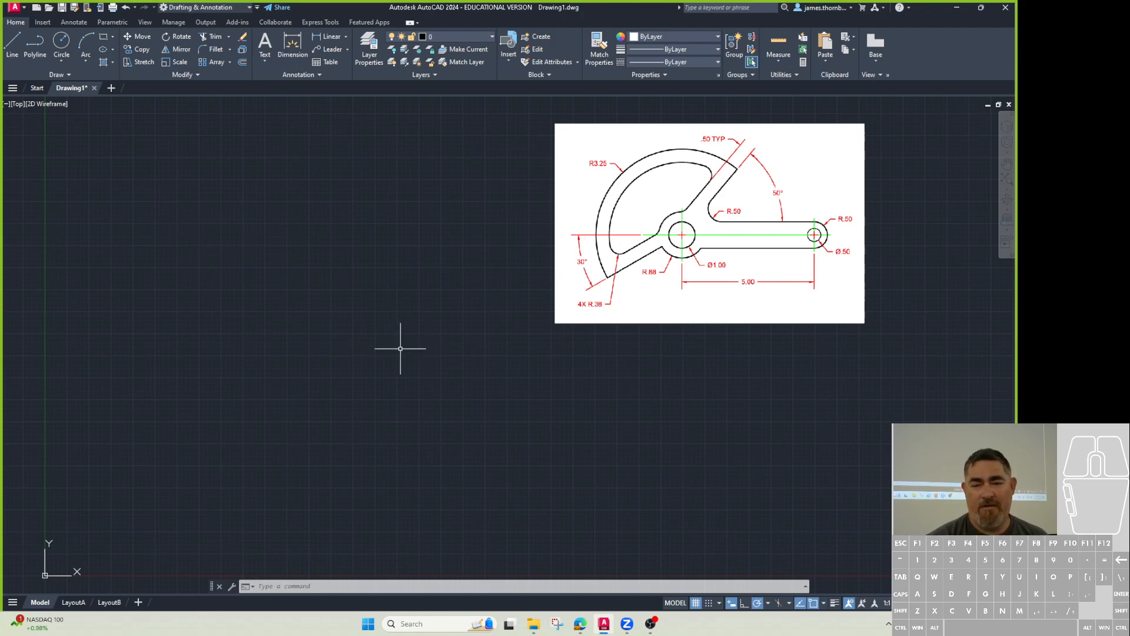
pyautogui.write('c')
pyautogui.press('Return')
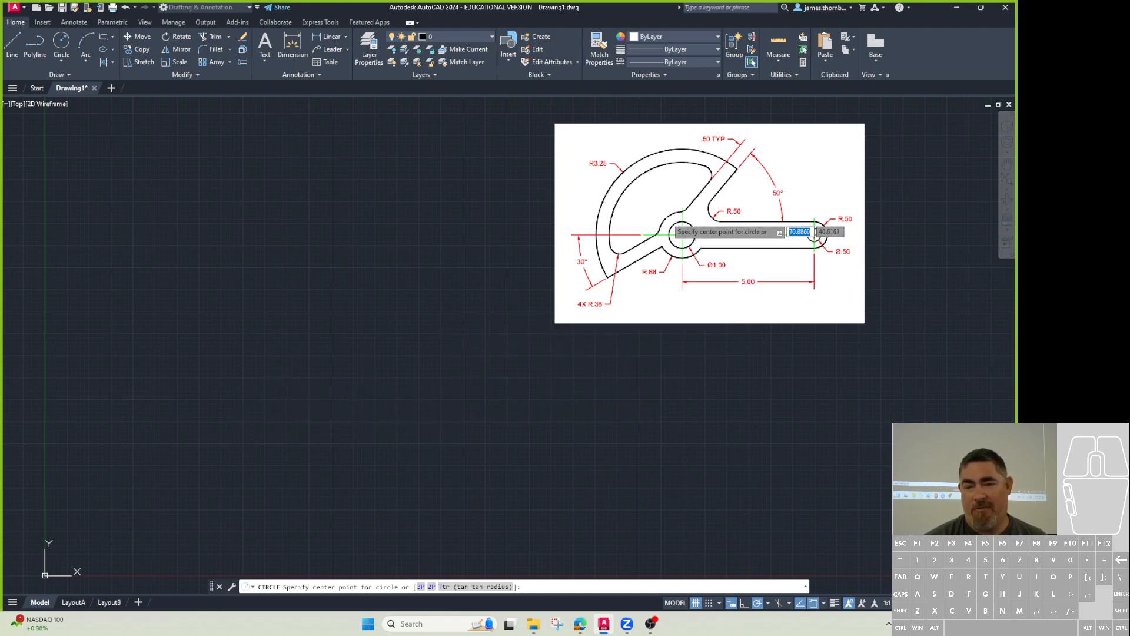
pyautogui.click(236, 370)
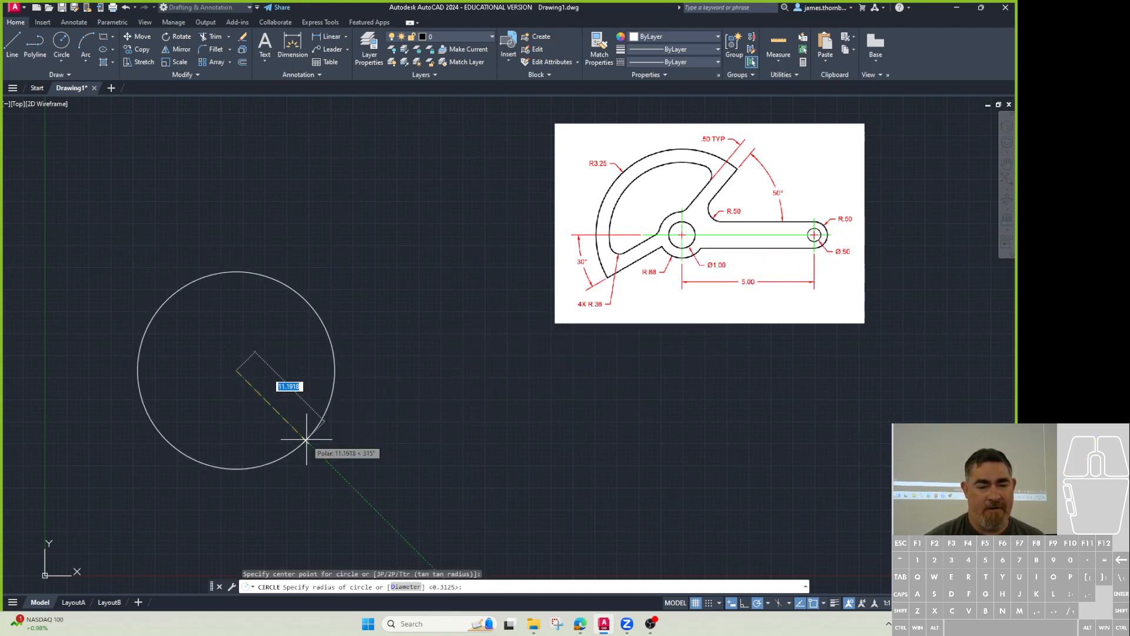
pyautogui.write('.875')
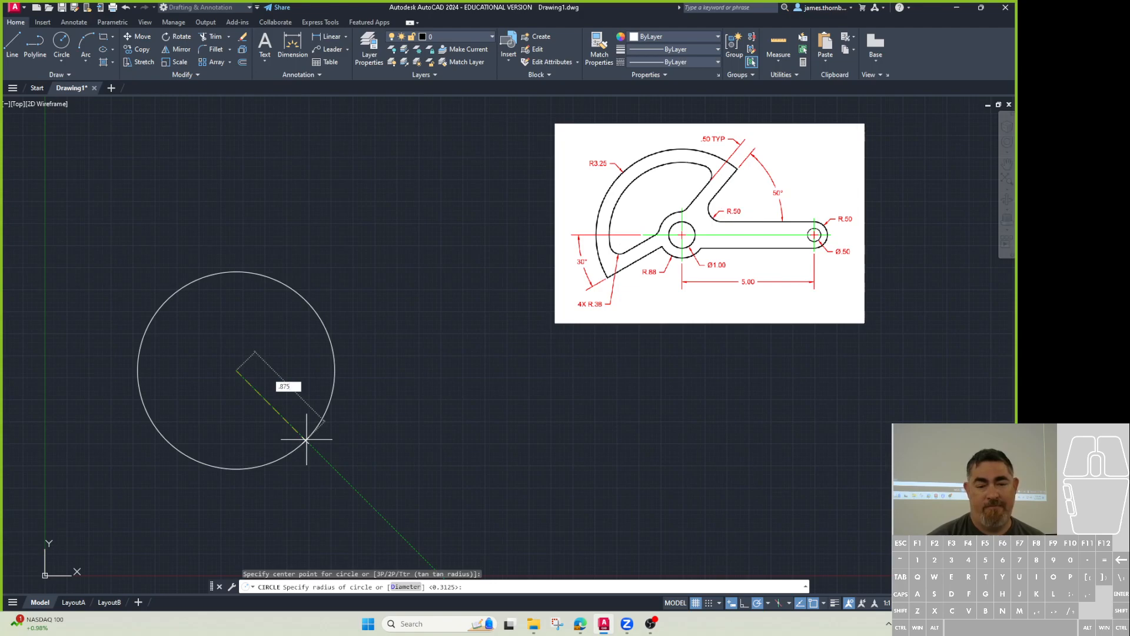
pyautogui.press('Return')
pyautogui.scroll(4, 240, 370)
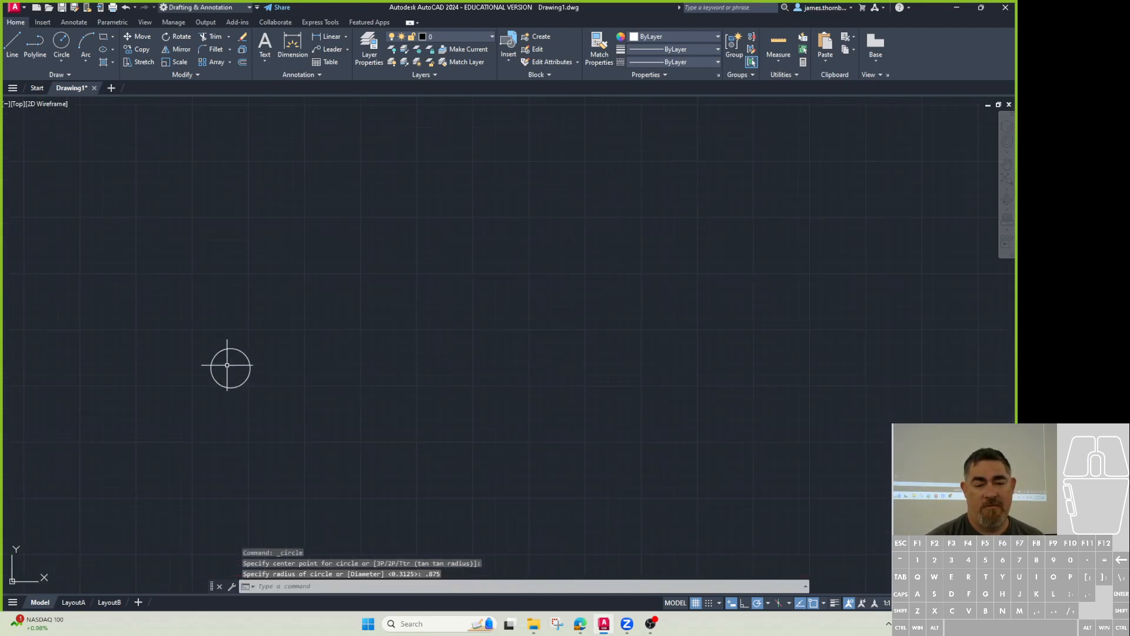
# Move the circle up and to the right, closer to the reference image.
pyautogui.scroll(-4, 221, 369)
pyautogui.click(223, 363)
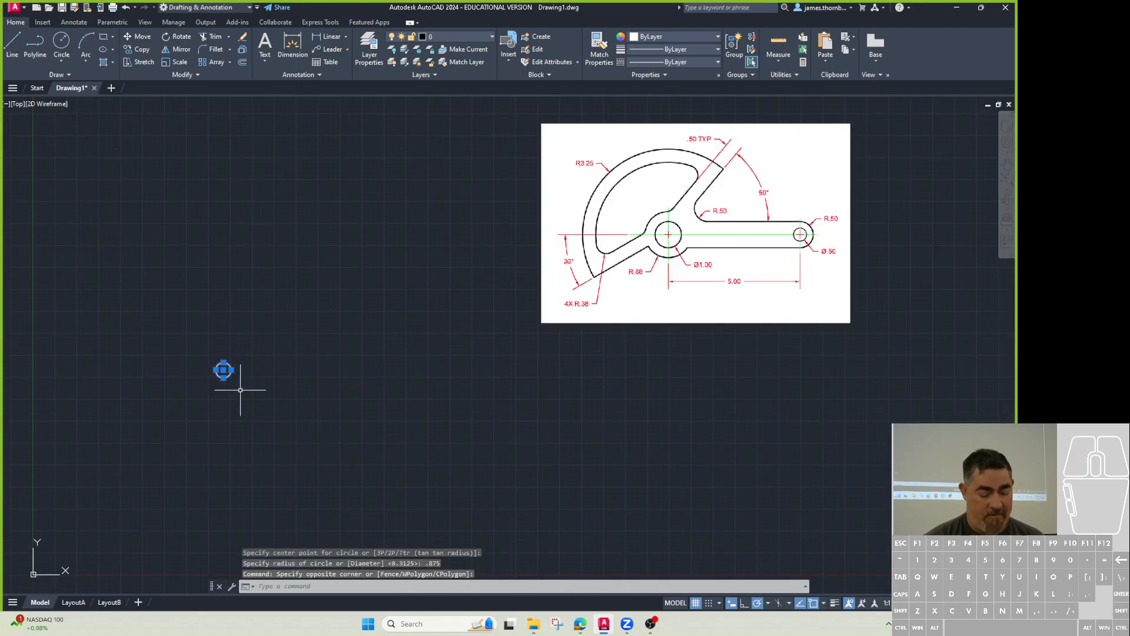
pyautogui.write('m')
pyautogui.press('Return')
pyautogui.click(327, 409)
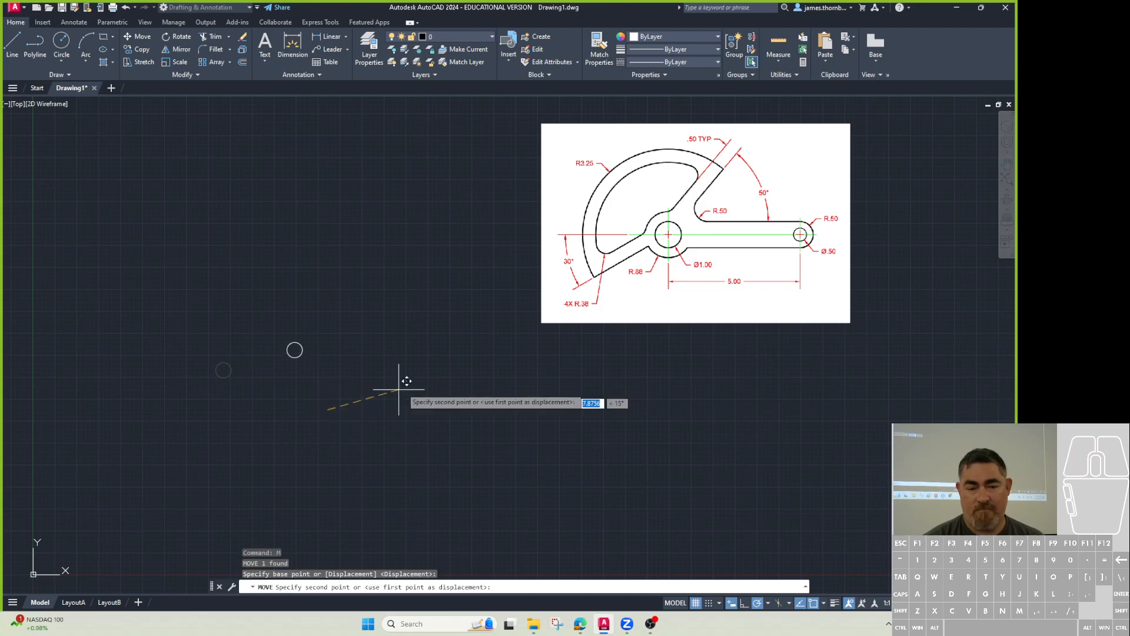
pyautogui.click(399, 314)
# Shrink the reference image further from its lower-left corner.
pyautogui.moveTo(568, 291); pyautogui.dragTo(528, 358)
pyautogui.click(526, 360)
pyautogui.click(539, 342)
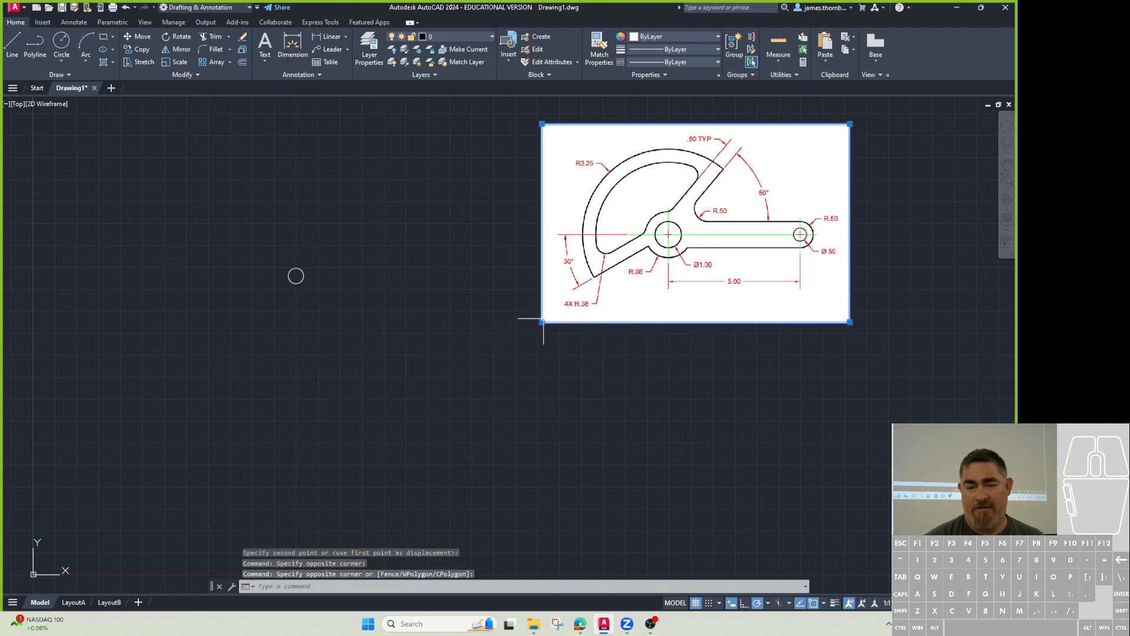
pyautogui.click(542, 322)
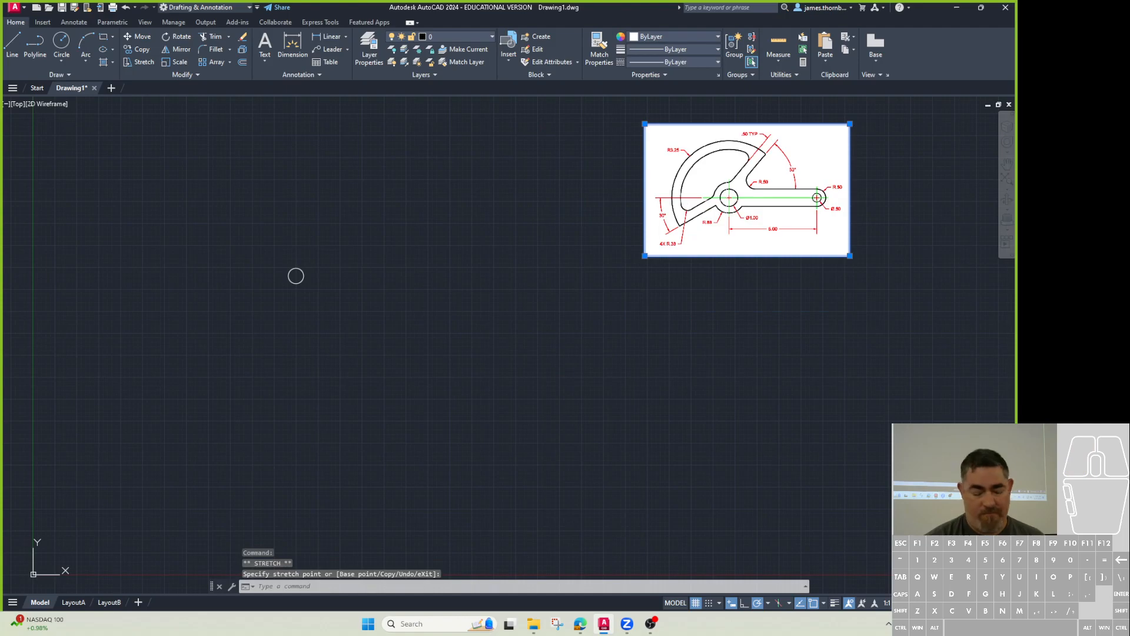
pyautogui.press('Escape')
# Move the reference image to the area just below the circle.
pyautogui.write('m')
pyautogui.press('Return')
pyautogui.click(686, 314)
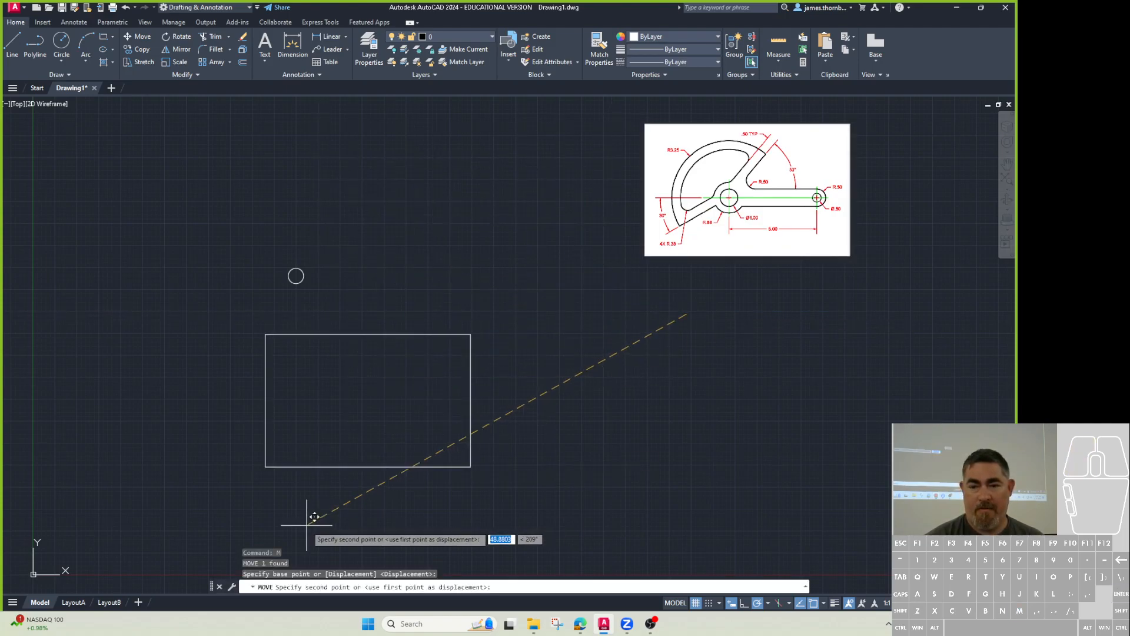
pyautogui.click(243, 510)
# Move the reference image to the right of the circle, leaving open drawing space between them.
pyautogui.moveTo(308, 282)
pyautogui.mouseDown(button='middle')
pyautogui.moveTo(355, 244)
pyautogui.moveTo(302, 235)
pyautogui.mouseUp(button='middle')
pyautogui.scroll(2, 333, 239)
pyautogui.click(331, 308)
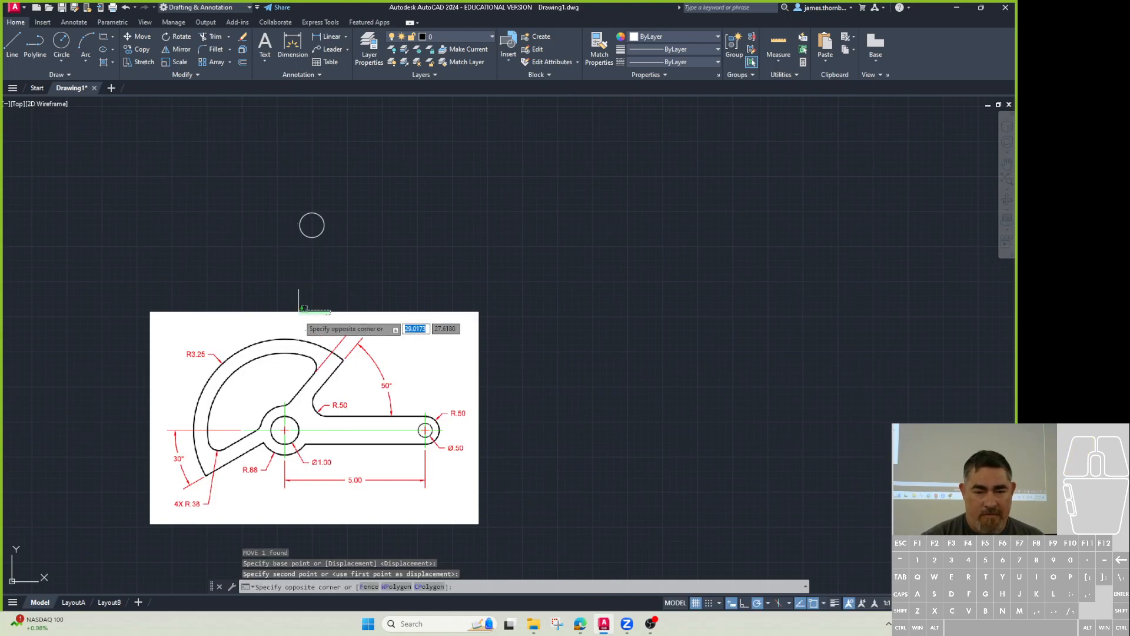
pyautogui.click(299, 311)
pyautogui.write('m')
pyautogui.press('Return')
pyautogui.click(285, 350)
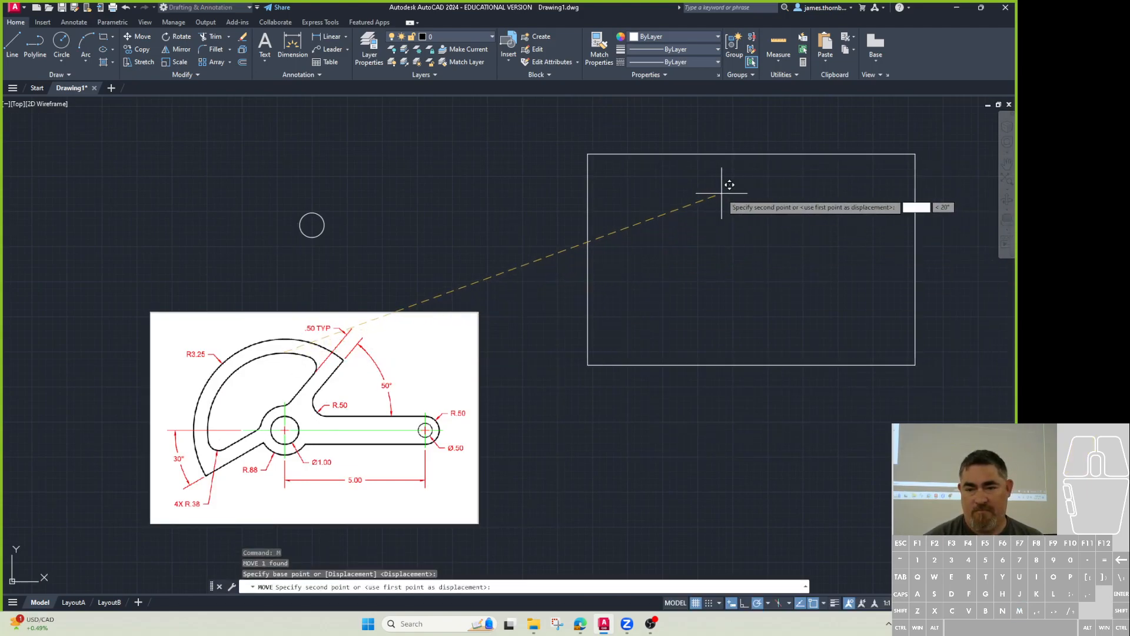
pyautogui.click(799, 184)
# Draw a concentric circle with a diameter of 1 inside the existing circle.
pyautogui.moveTo(435, 298); pyautogui.dragTo(318, 368, button='middle')
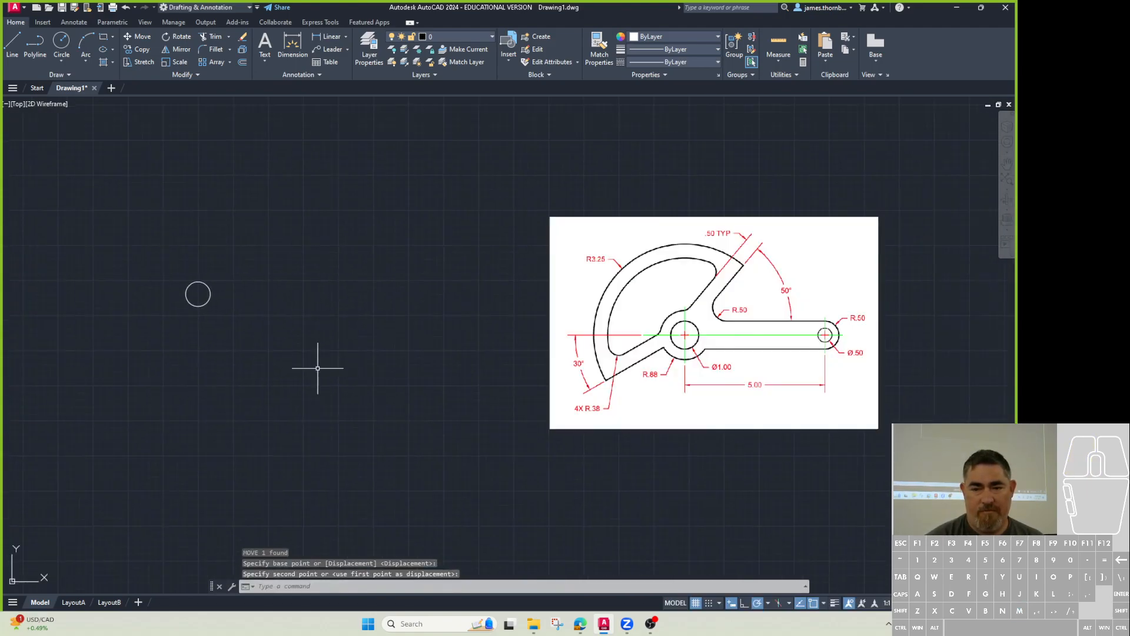
pyautogui.write('c')
pyautogui.press('Return')
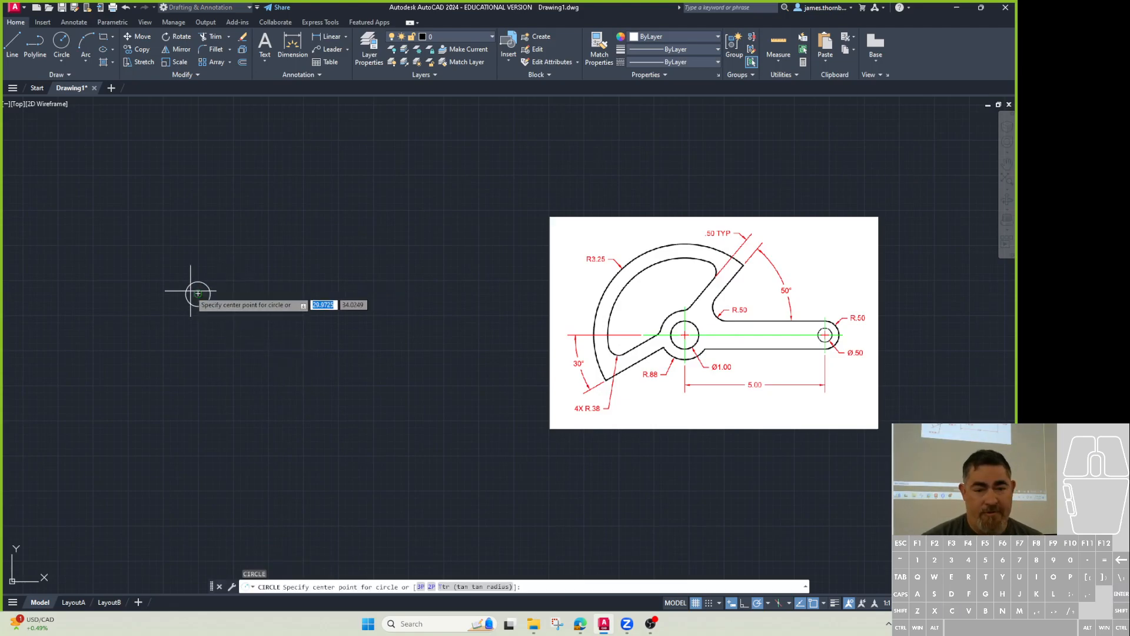
pyautogui.click(190, 290)
pyautogui.write('d')
pyautogui.press('Return')
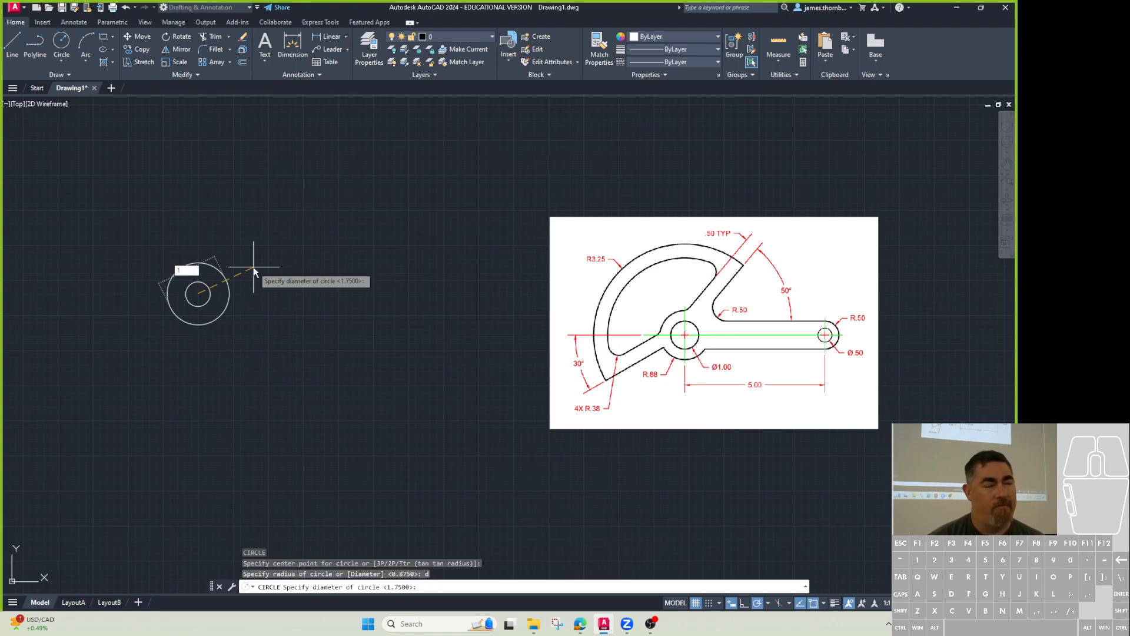
pyautogui.press('Return')
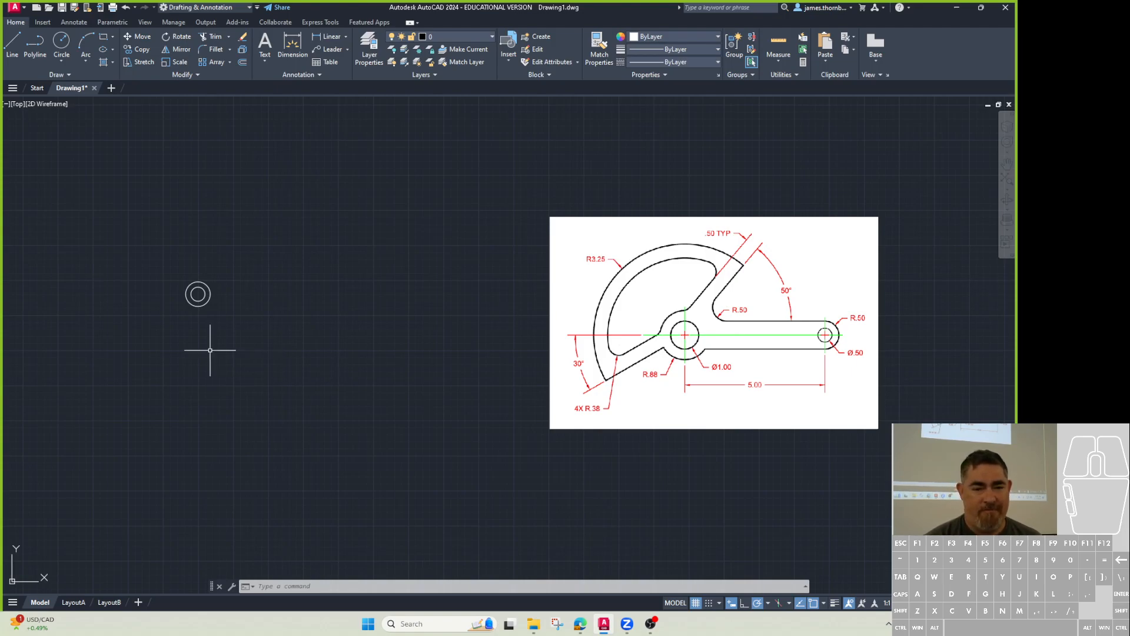
# Draw a third concentric circle with a radius of 3.25 around the same center.
pyautogui.write('c')
pyautogui.press('Return')
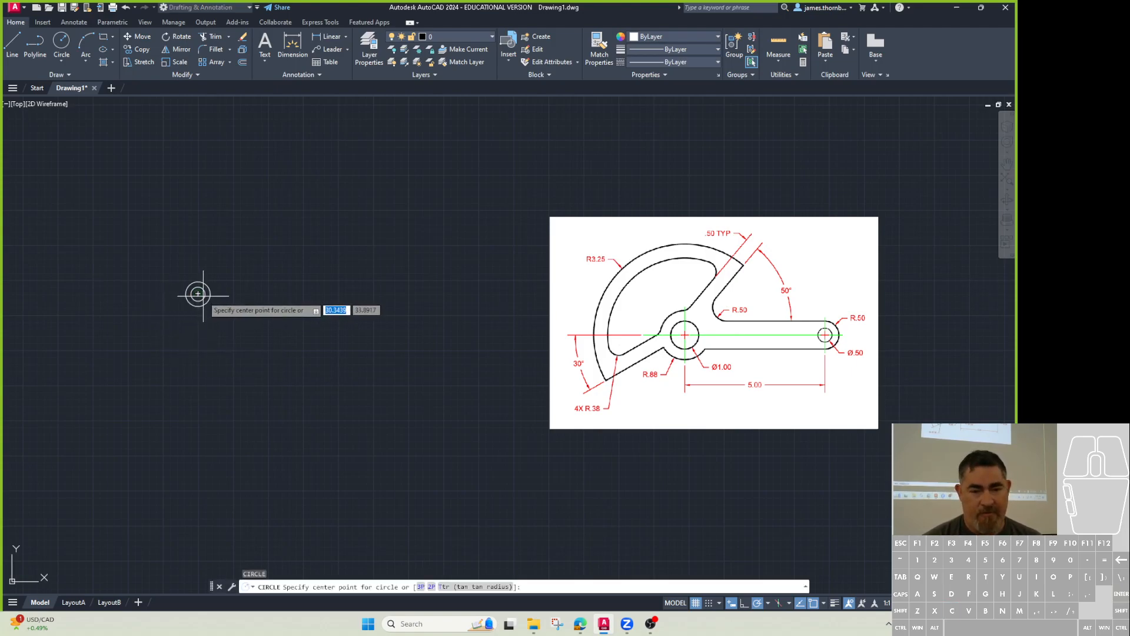
pyautogui.click(198, 294)
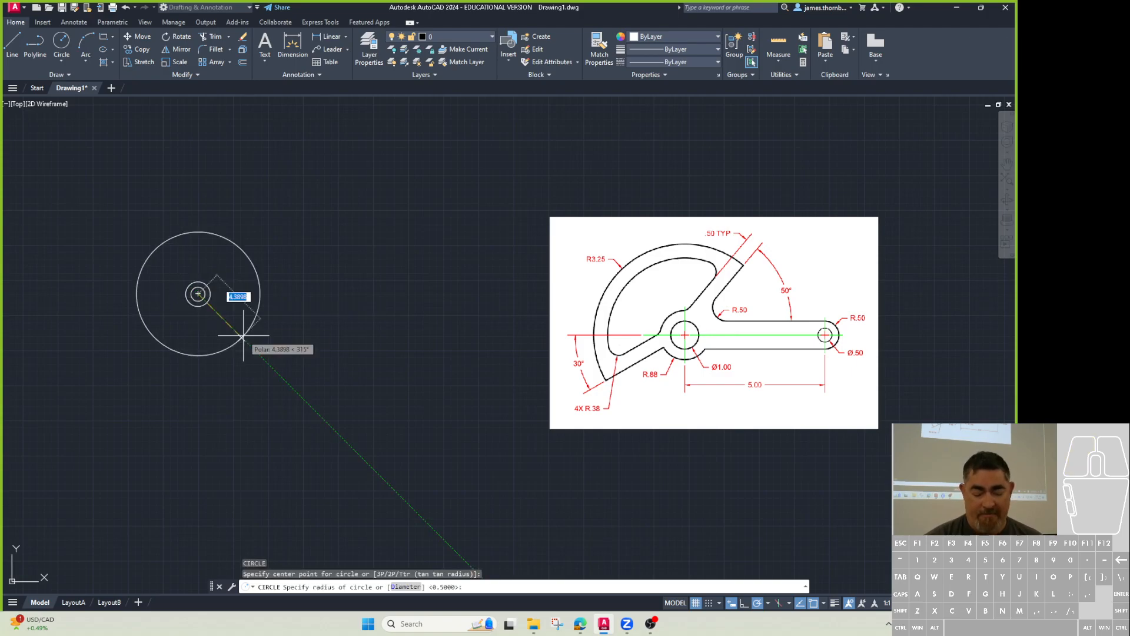
pyautogui.write('3.25')
pyautogui.press('Return')
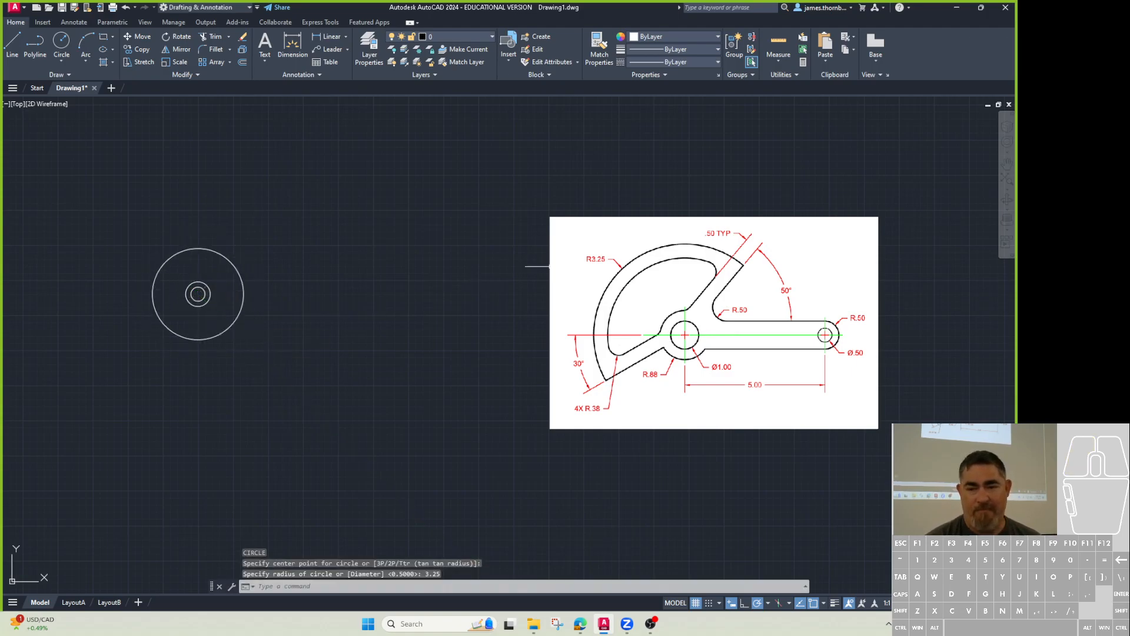
# Shrink the reference image by moving its upper-right corner inward, then clear the selection.
pyautogui.click(860, 216)
pyautogui.click(878, 218)
pyautogui.click(721, 280)
pyautogui.scroll(2, 394, 345)
pyautogui.moveTo(394, 345); pyautogui.dragTo(380, 312, button='middle')
pyautogui.scroll(-2, 366, 318)
pyautogui.scroll(2, 381, 311)
pyautogui.press('Escape')
pyautogui.press('Escape')
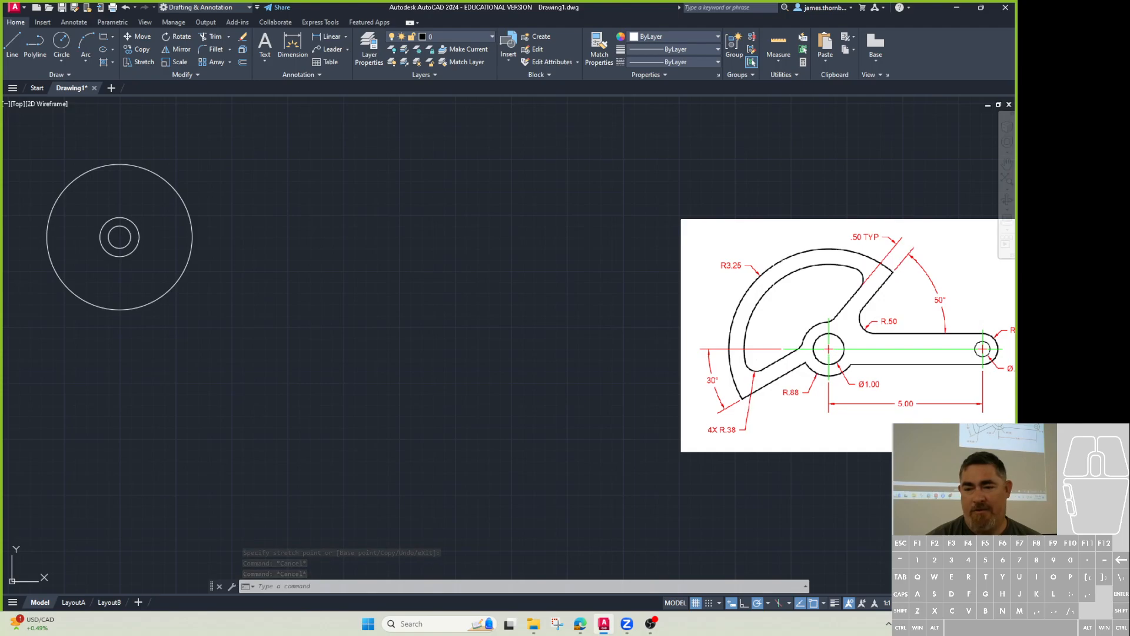
# Set the 2D model space crosshairs color to Red in the drawing window color options and apply it.
pyautogui.click(20, 7)
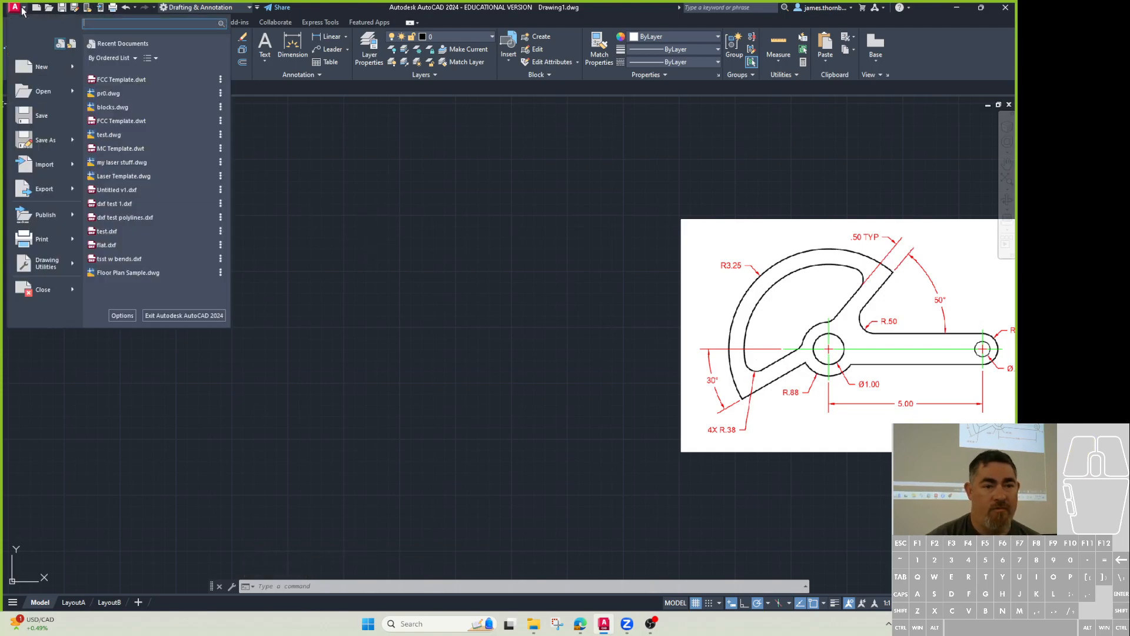
pyautogui.click(124, 318)
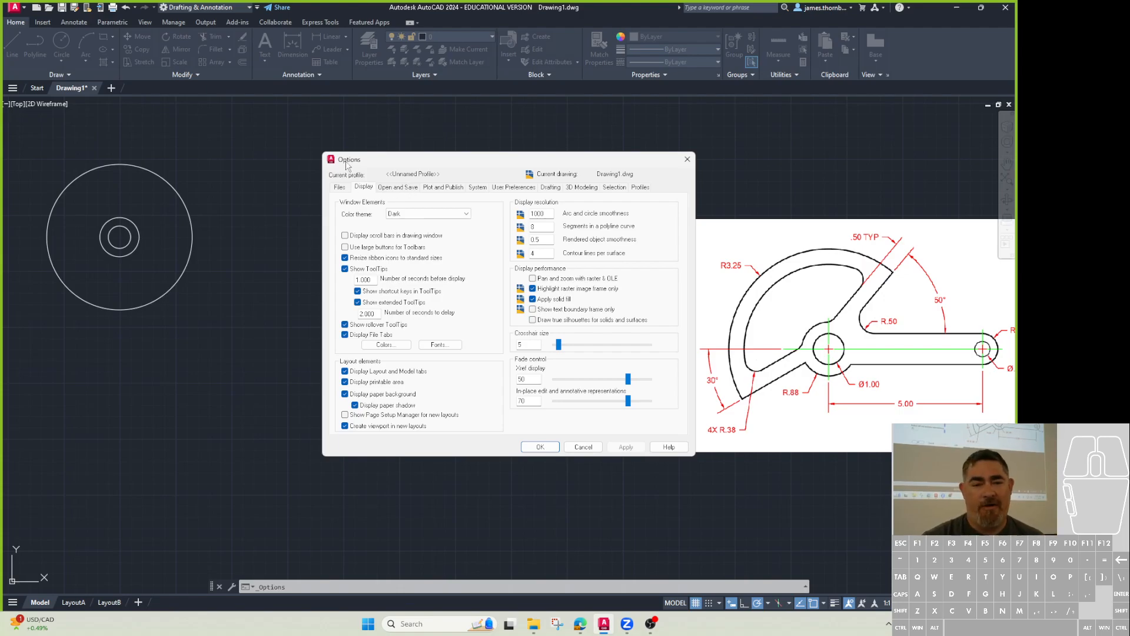
pyautogui.click(384, 344)
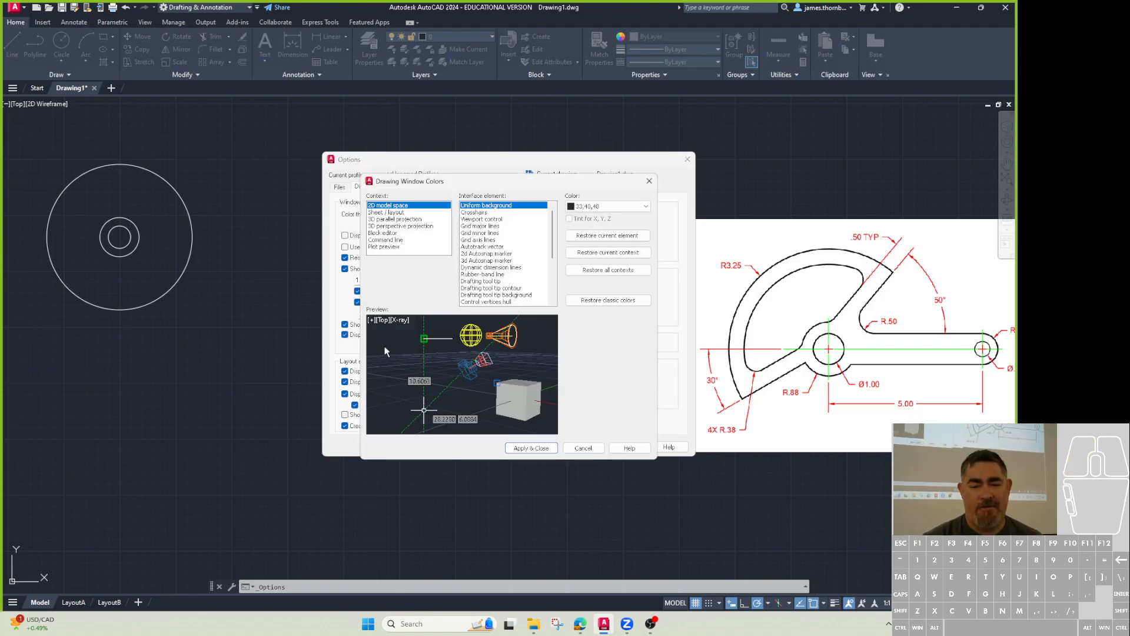
pyautogui.click(474, 212)
pyautogui.click(607, 206)
pyautogui.click(588, 220)
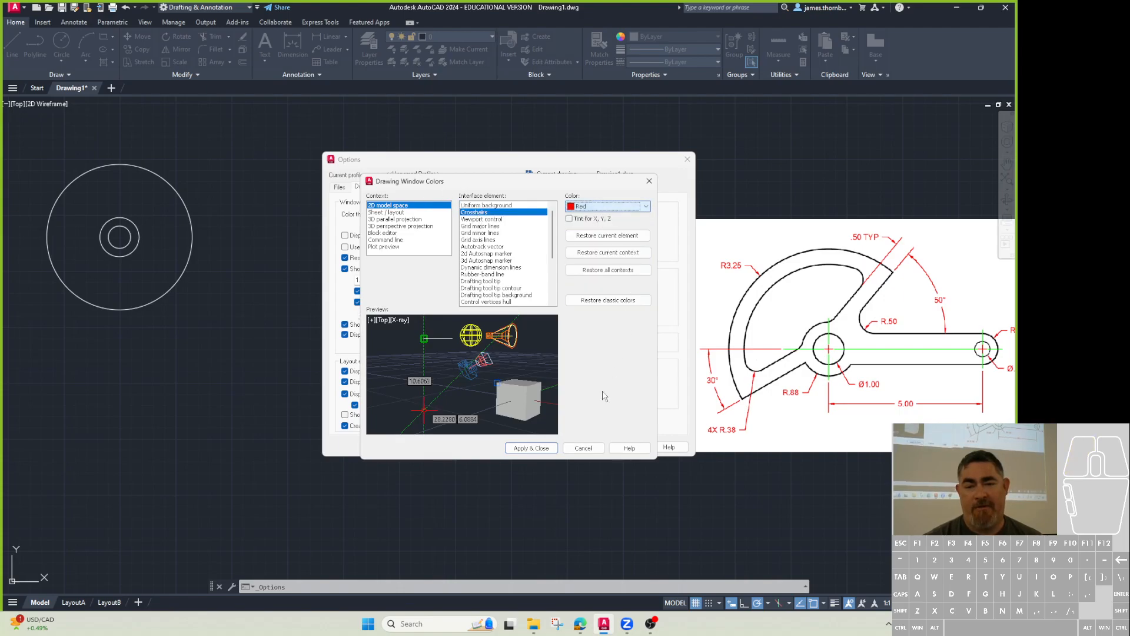
pyautogui.click(531, 448)
pyautogui.click(536, 447)
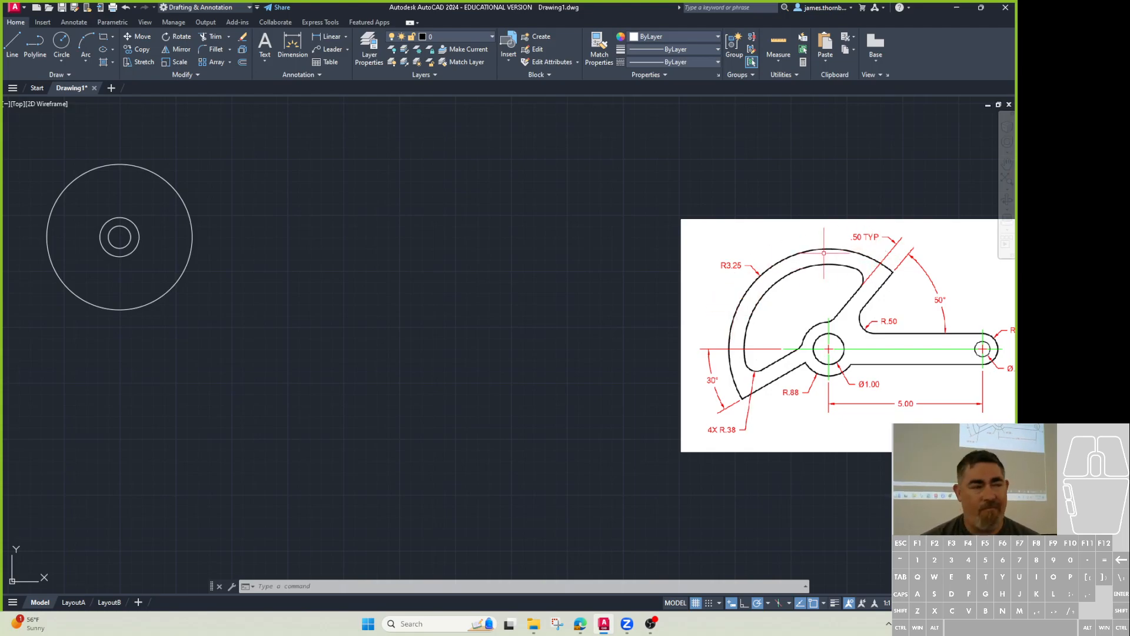
pyautogui.click(15, 7)
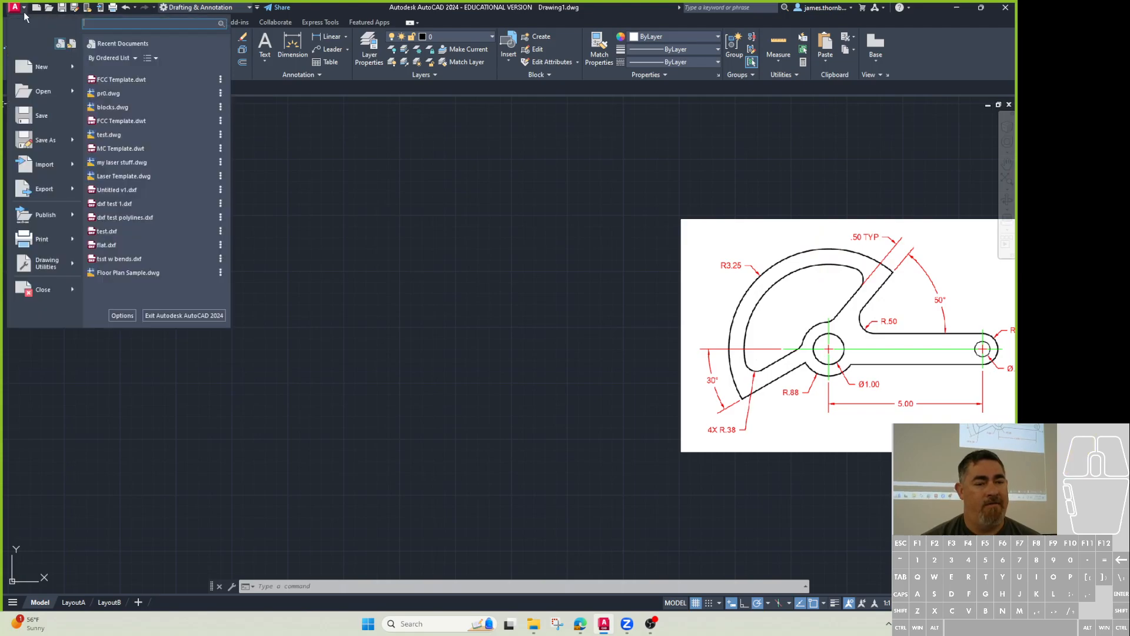
pyautogui.click(641, 349)
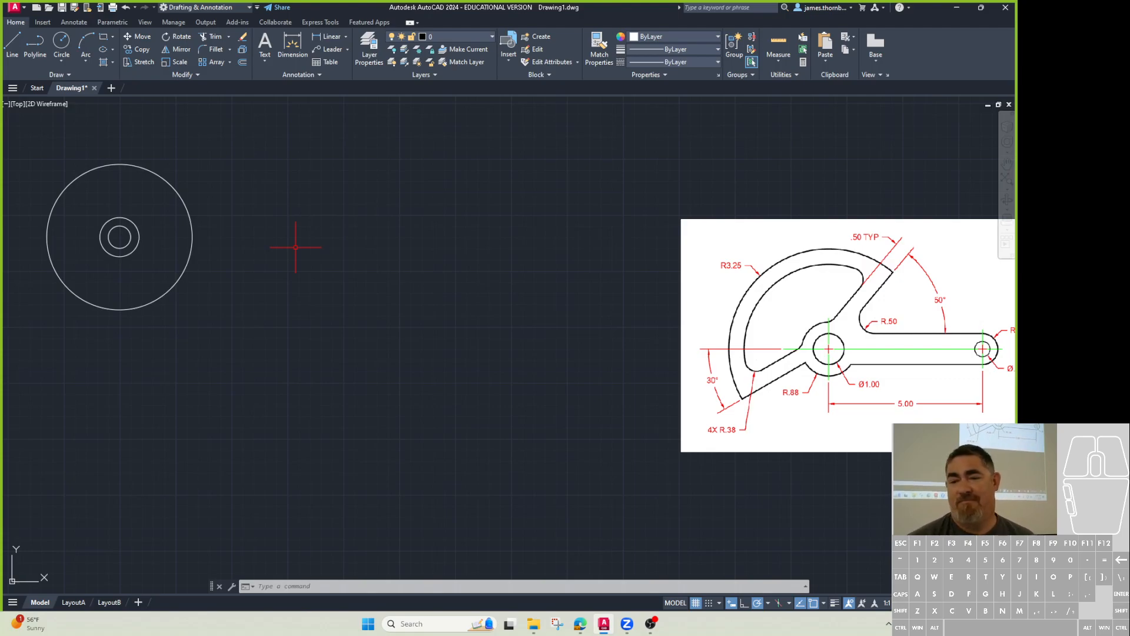
# Make Const the current layer and draw a line 5 units long at 50° from the center of the circles.
pyautogui.click(449, 35)
pyautogui.click(450, 72)
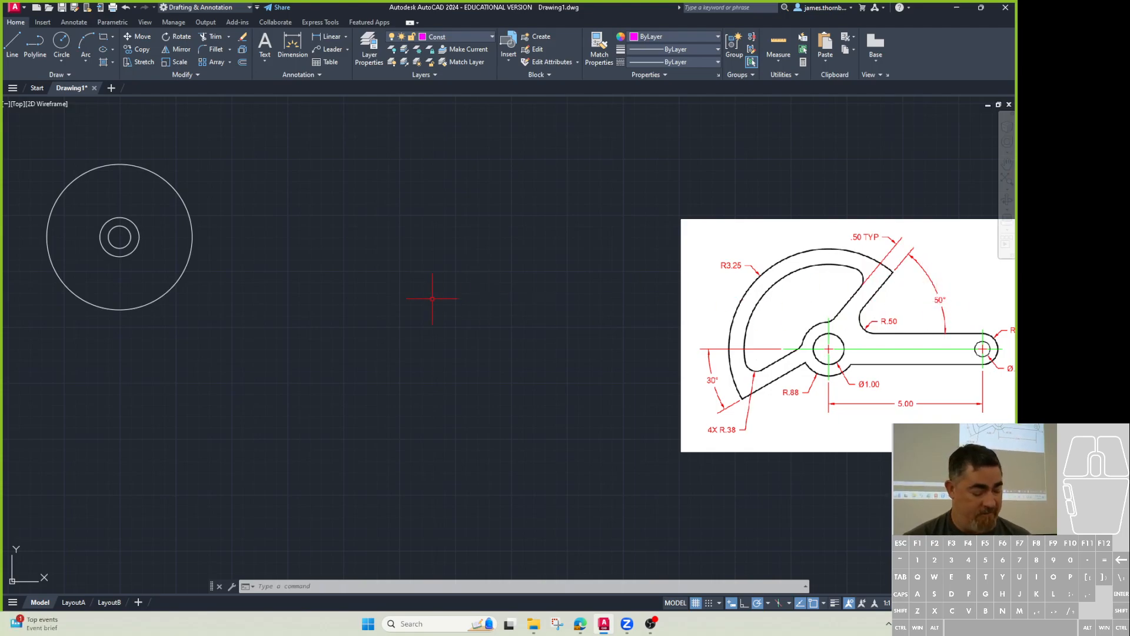
pyautogui.write('l')
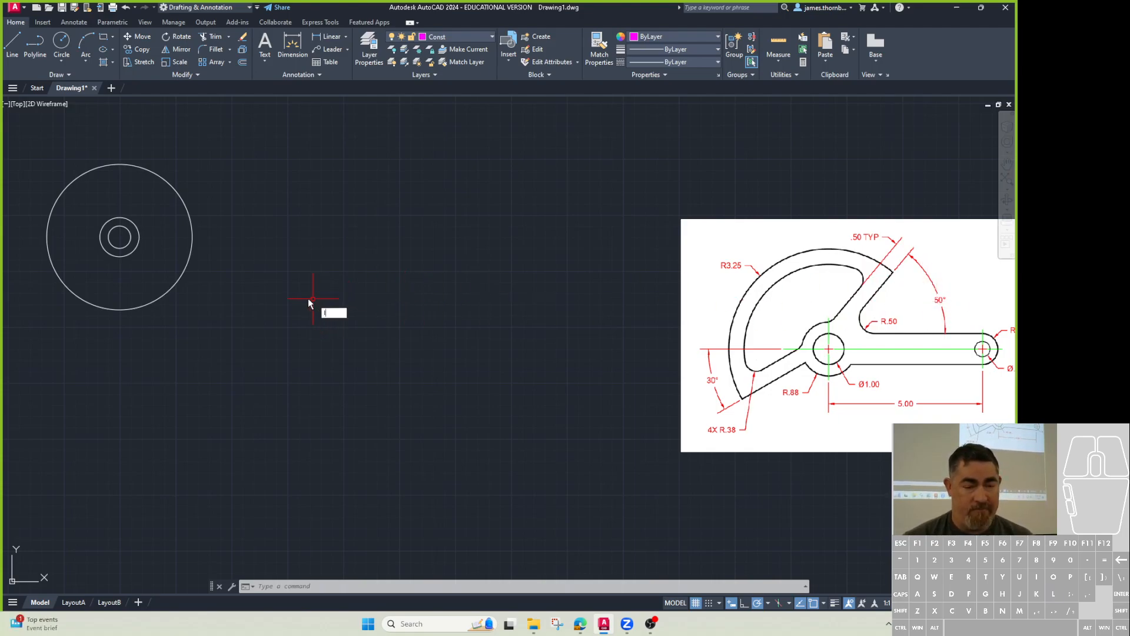
pyautogui.press('Return')
pyautogui.click(119, 237)
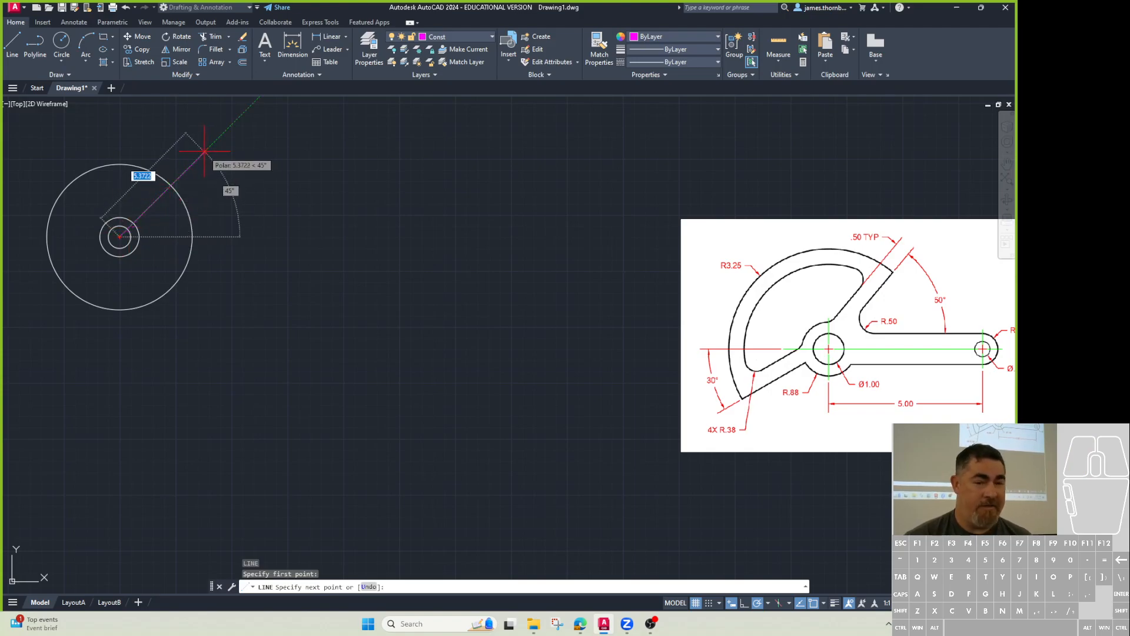
pyautogui.press('Tab')
pyautogui.write('50')
pyautogui.press('Tab')
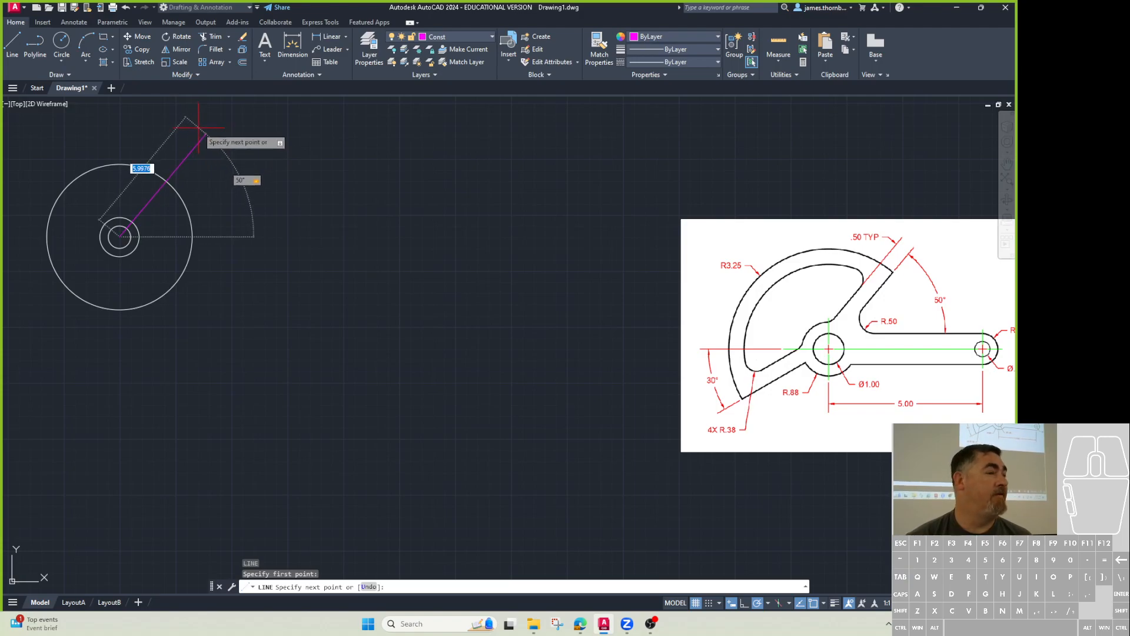
pyautogui.write('5')
pyautogui.press('Return')
pyautogui.press('Return')
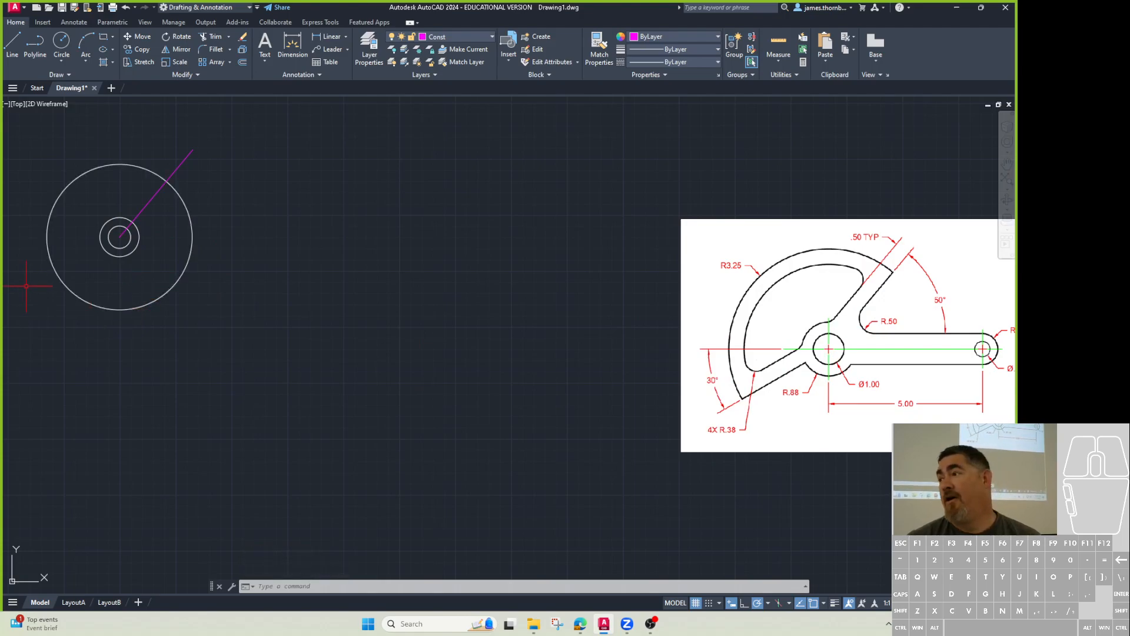
# Draw a horizontal construction line from the center of the circles leftward past the outer circle.
pyautogui.moveTo(97, 265)
pyautogui.mouseDown(button='middle')
pyautogui.moveTo(258, 283)
pyautogui.moveTo(142, 262)
pyautogui.mouseUp(button='middle')
pyautogui.press('Return')
pyautogui.click(186, 233)
pyautogui.click(75, 233)
pyautogui.press('Return')
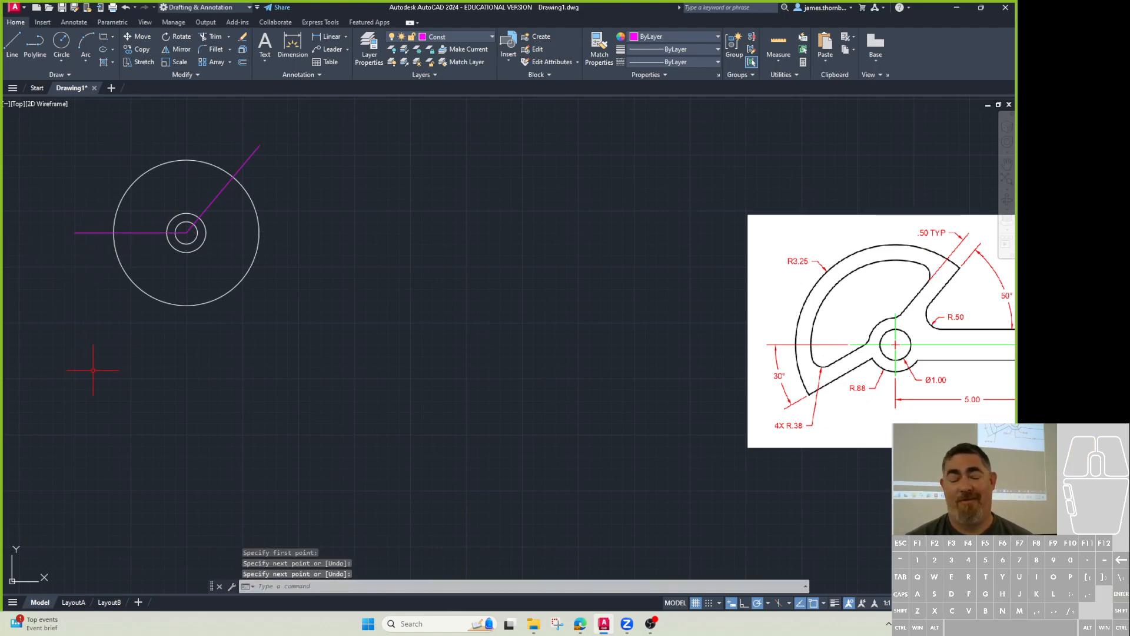
# Rotate the horizontal construction line 30° about the center of the circles.
pyautogui.write('ro')
pyautogui.press('Return')
pyautogui.click(88, 219)
pyautogui.click(59, 281)
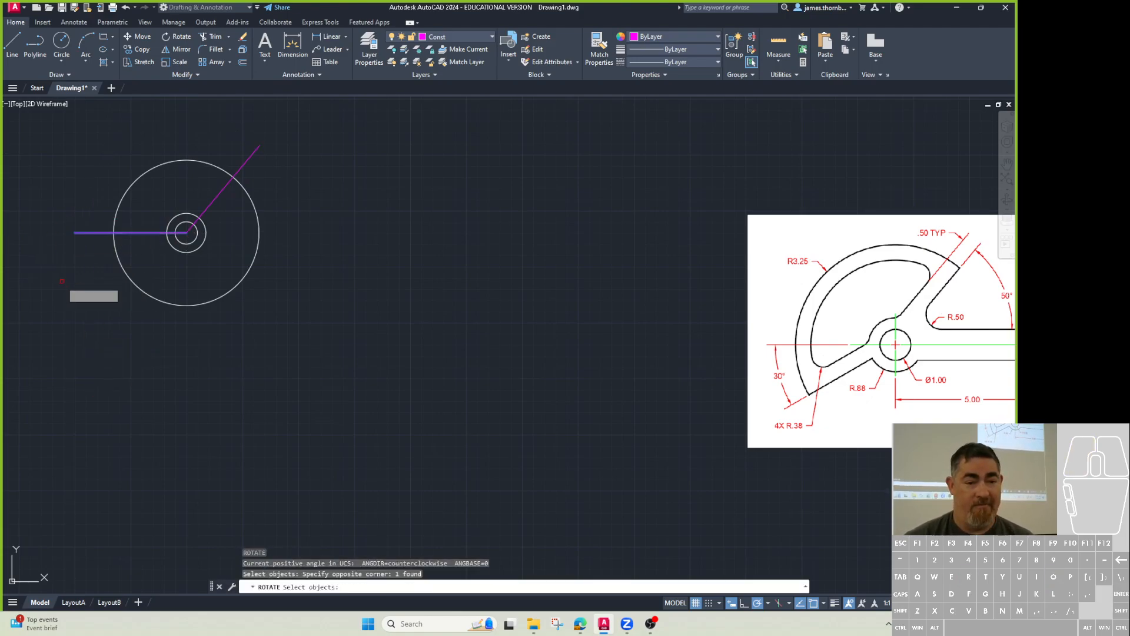
pyautogui.press('Return')
pyautogui.click(186, 233)
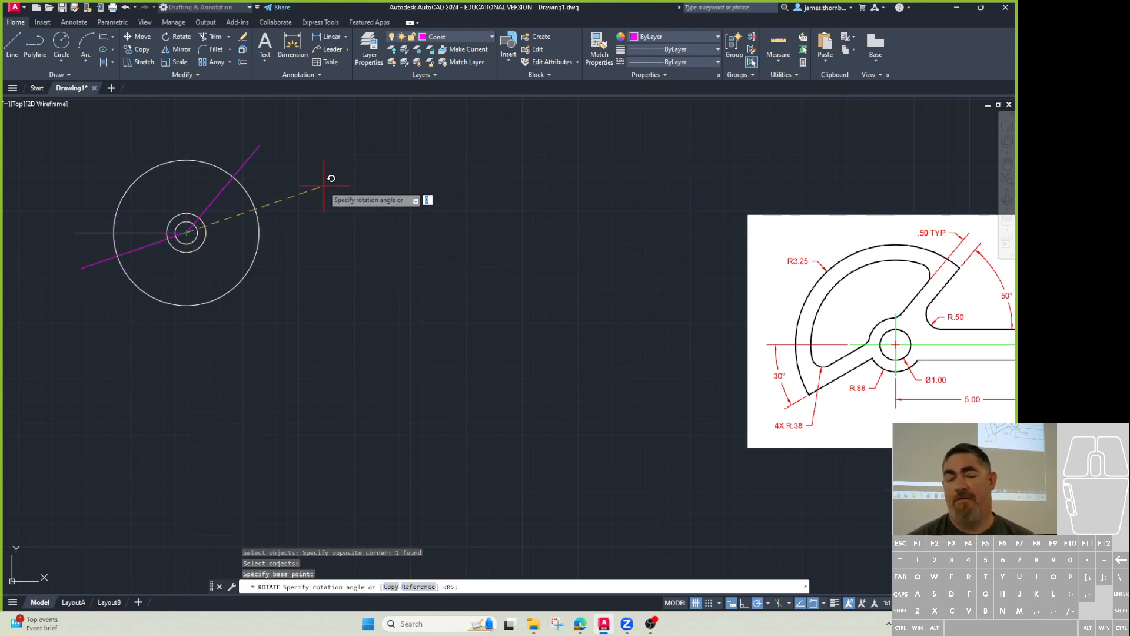
pyautogui.press('Return')
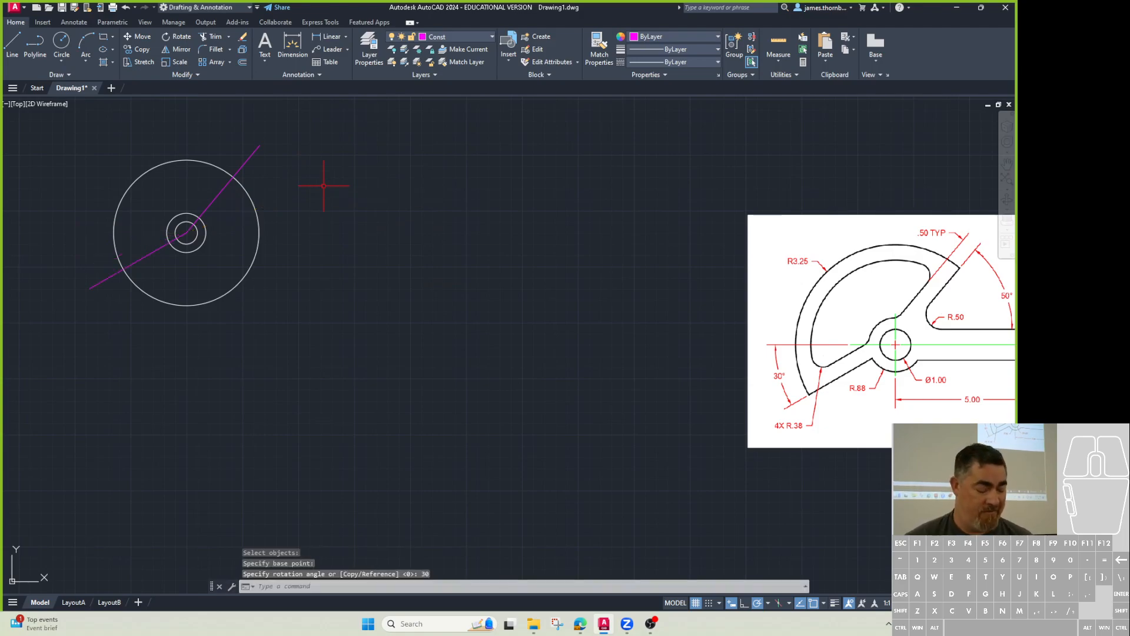
# Trim the outer circle to the upper-left arc between the two construction lines and remove the line ends beyond it.
pyautogui.write('tr')
pyautogui.press('Return')
pyautogui.moveTo(272, 152); pyautogui.dragTo(238, 145)
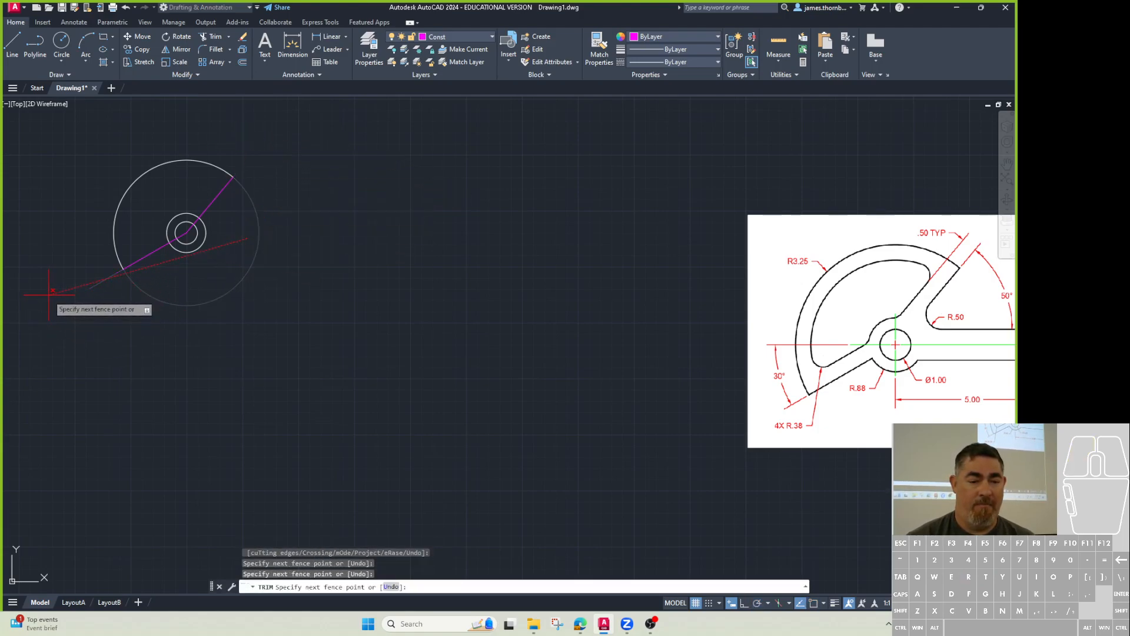
pyautogui.press('Return')
pyautogui.press('Return')
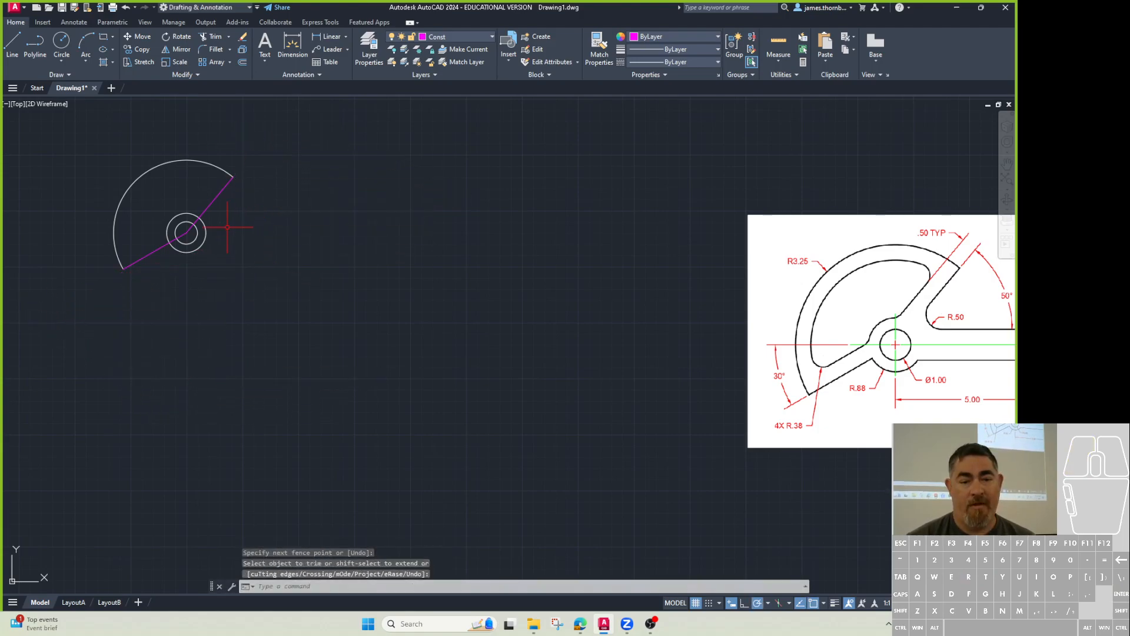
# Trim both construction lines back to the middle circle and erase the leftover pieces inside the smallest circle.
pyautogui.press('Return')
pyautogui.click(183, 231)
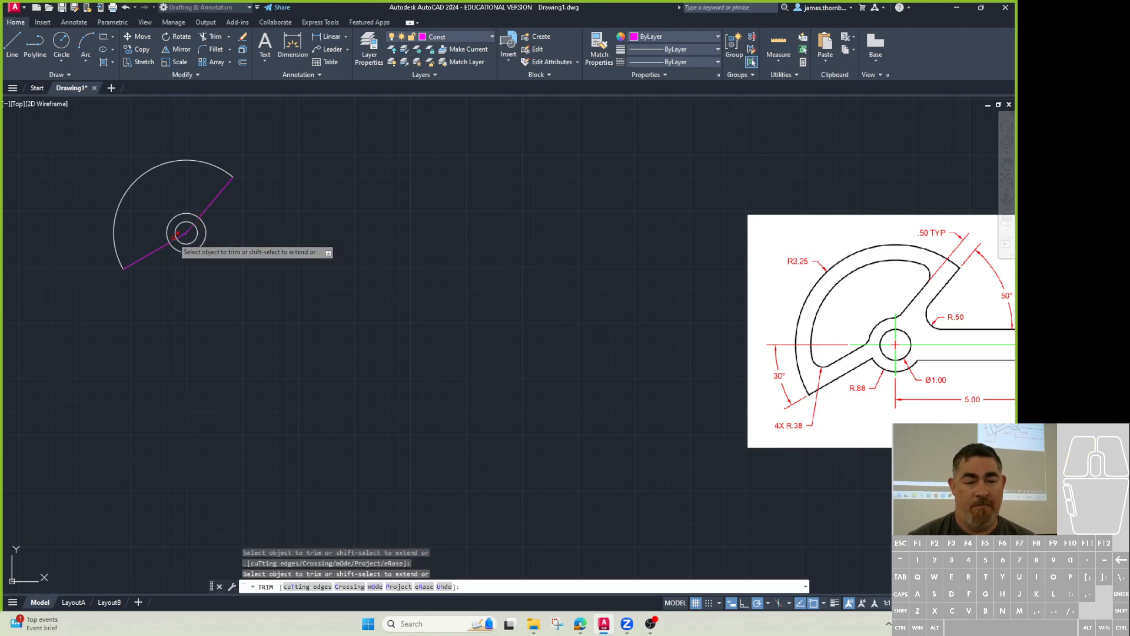
pyautogui.click(175, 234)
pyautogui.press('Return')
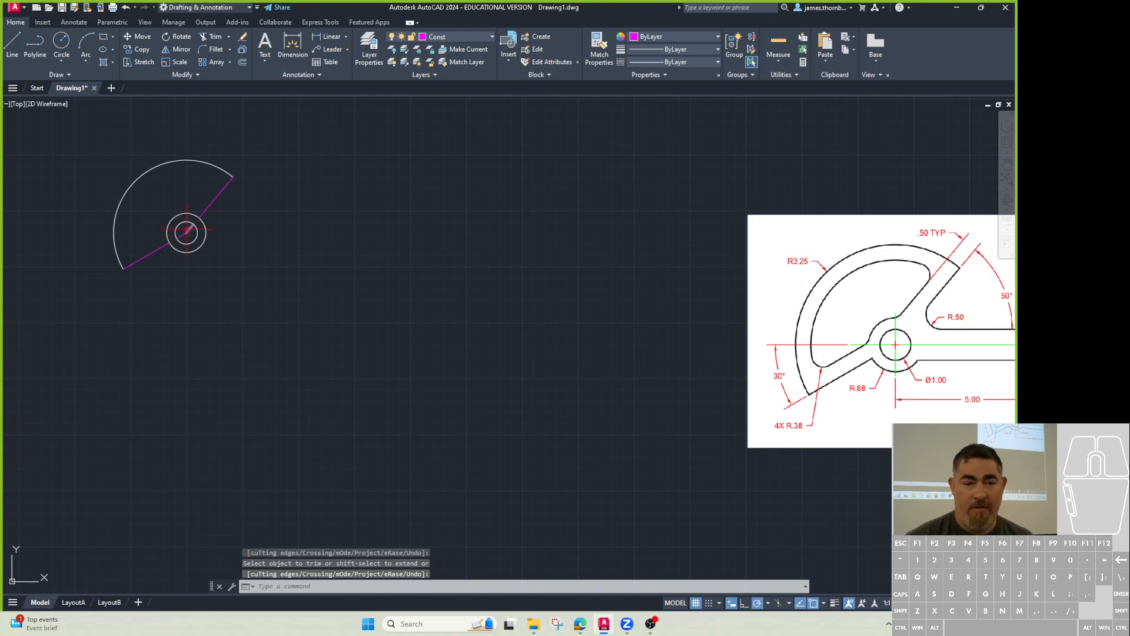
pyautogui.click(190, 230)
pyautogui.click(182, 235)
pyautogui.press('Delete')
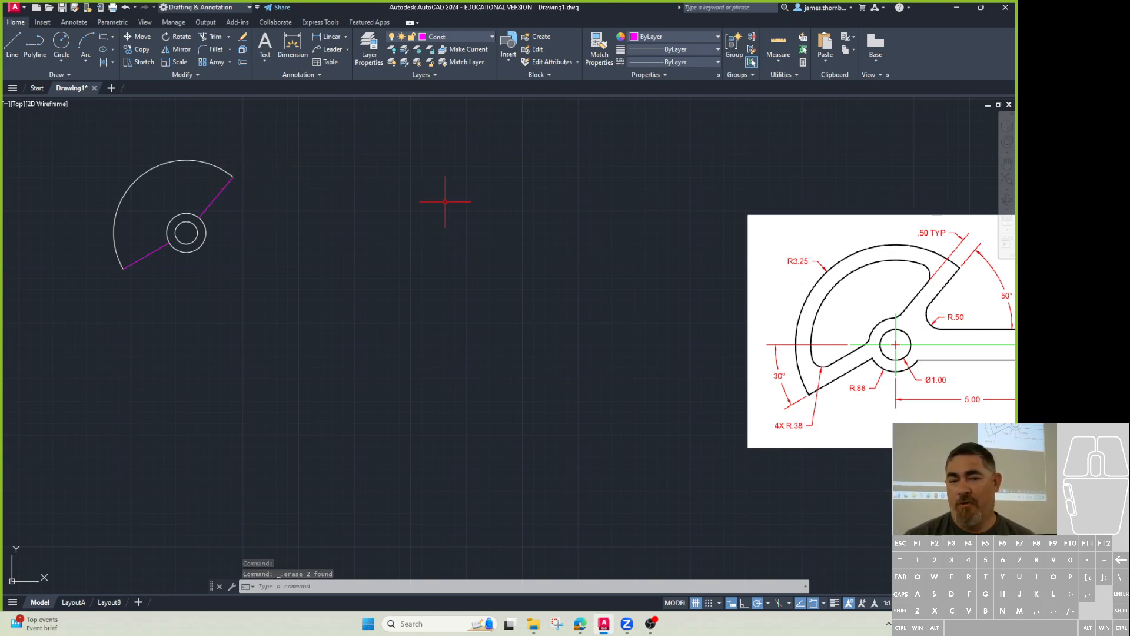
# Join the outer arc and the two angled lines into a single polyline.
pyautogui.click(196, 77)
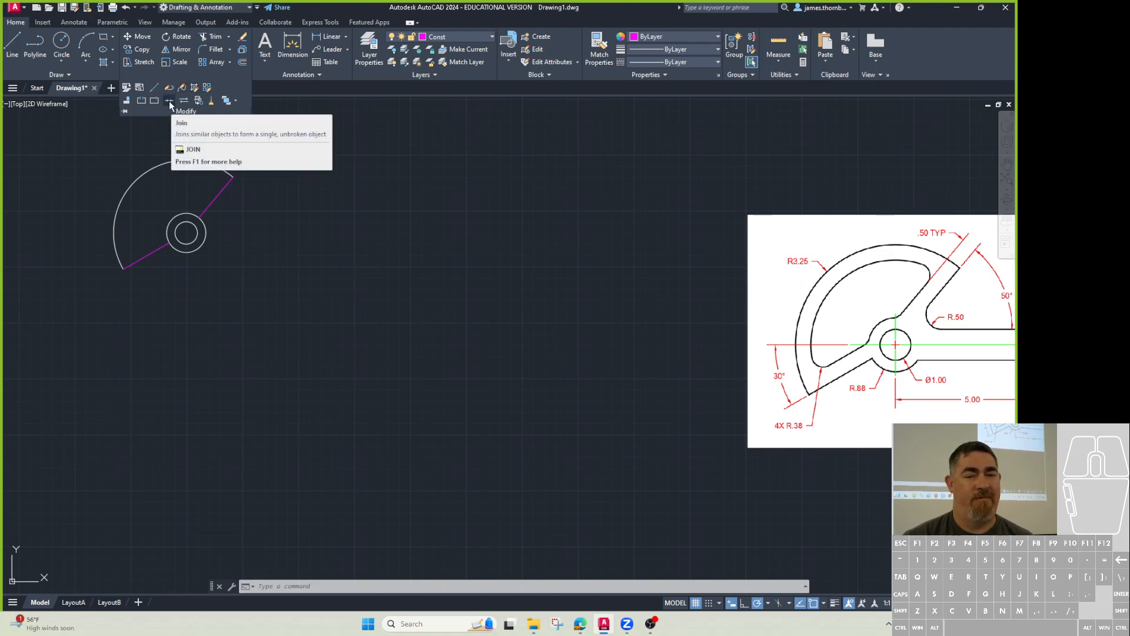
pyautogui.click(168, 101)
pyautogui.click(287, 144)
pyautogui.click(201, 151)
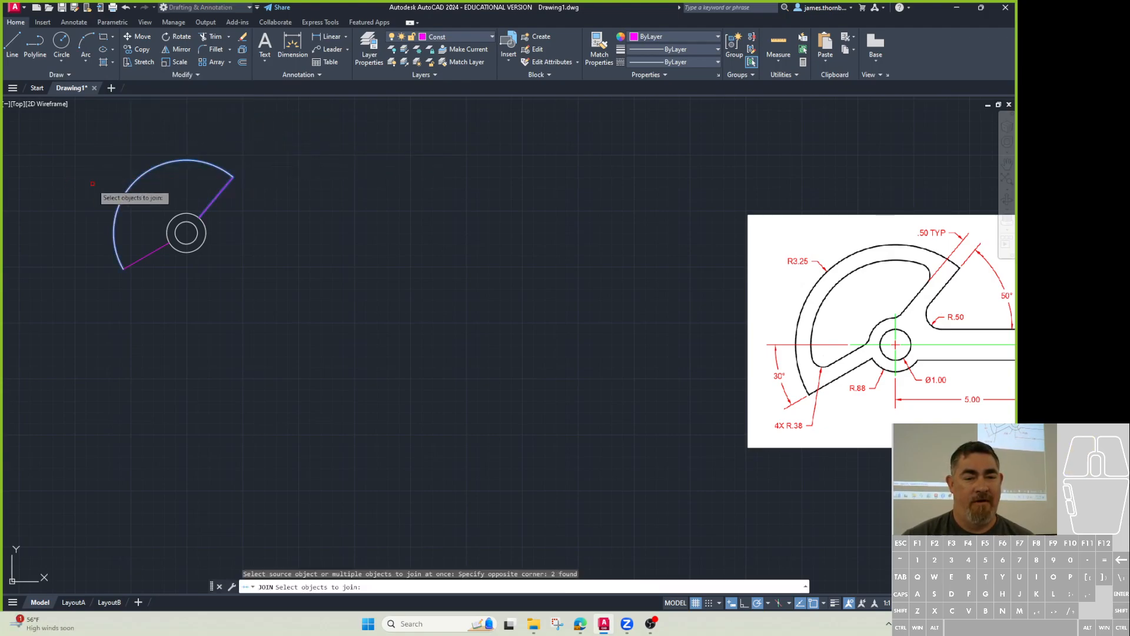
pyautogui.click(155, 251)
pyautogui.press('Return')
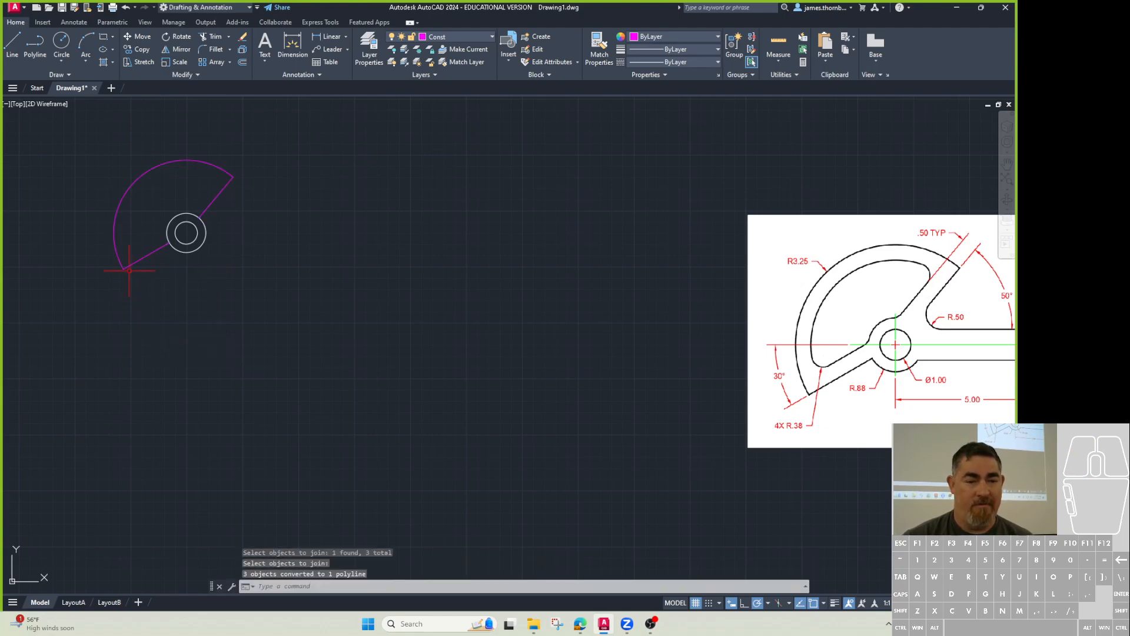
pyautogui.click(135, 263)
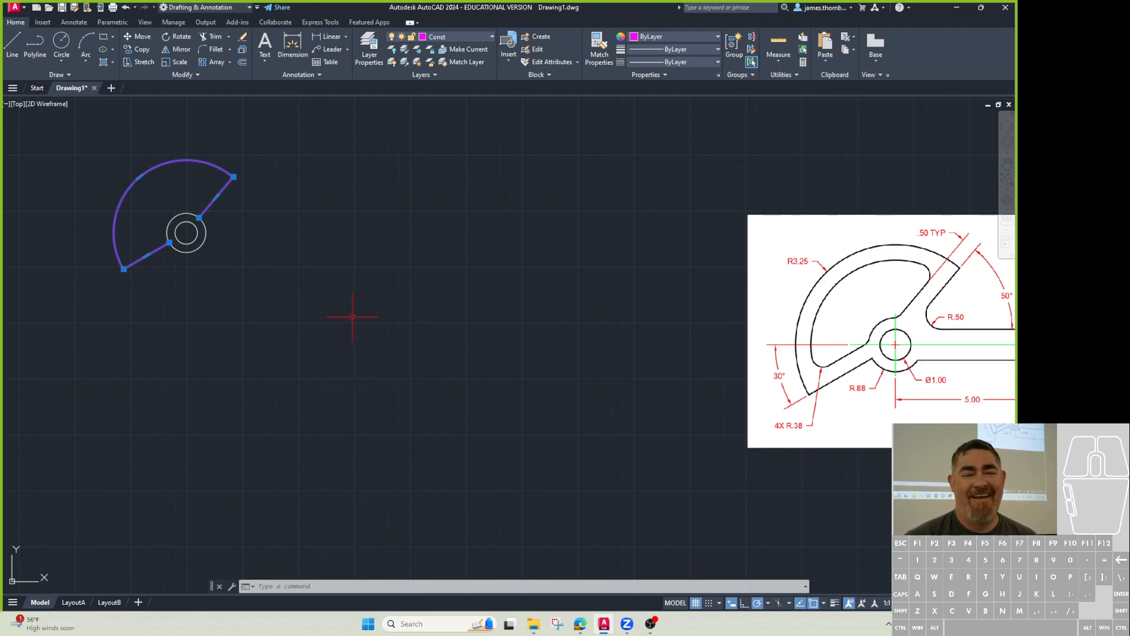
pyautogui.press('Escape')
# Offset the joined sector polyline 0.5 toward its inside.
pyautogui.write('o')
pyautogui.press('Return')
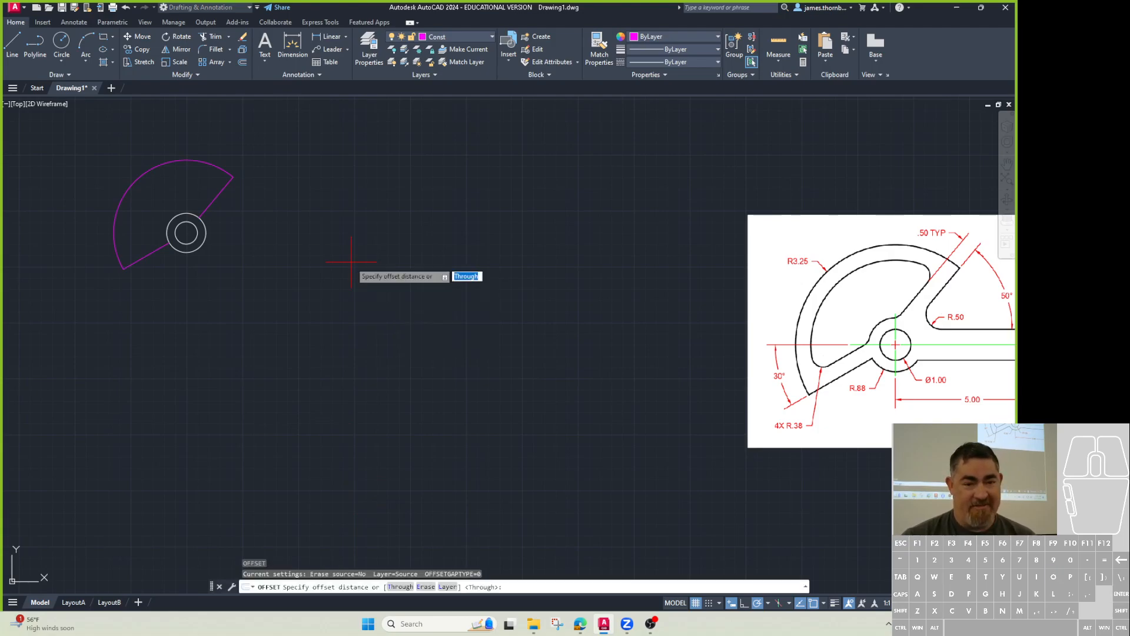
pyautogui.write('.5')
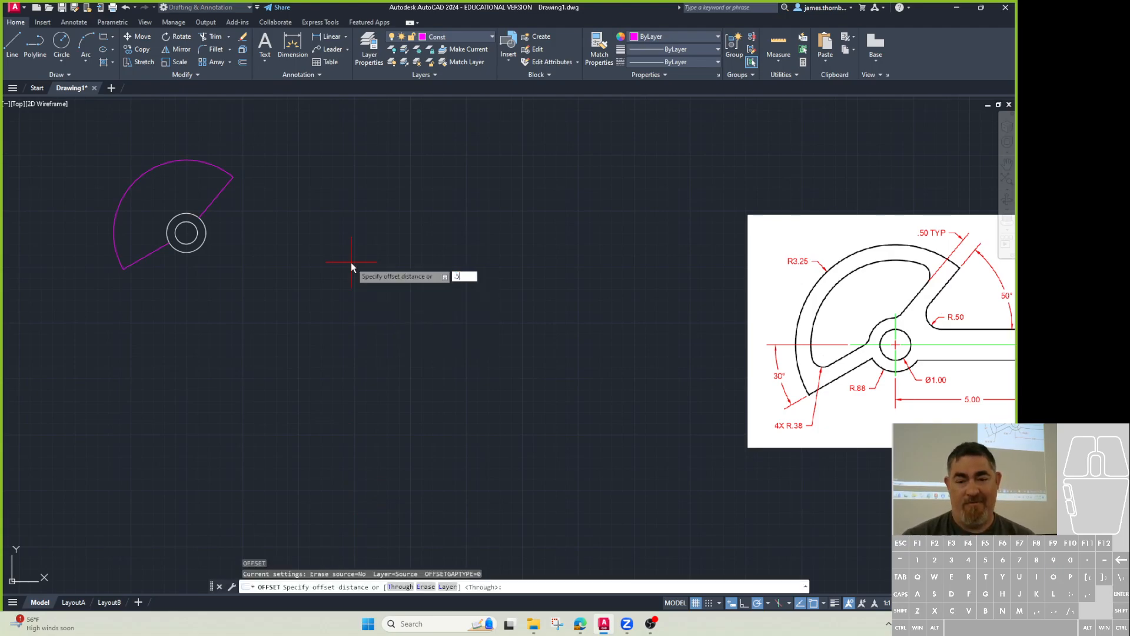
pyautogui.press('Return')
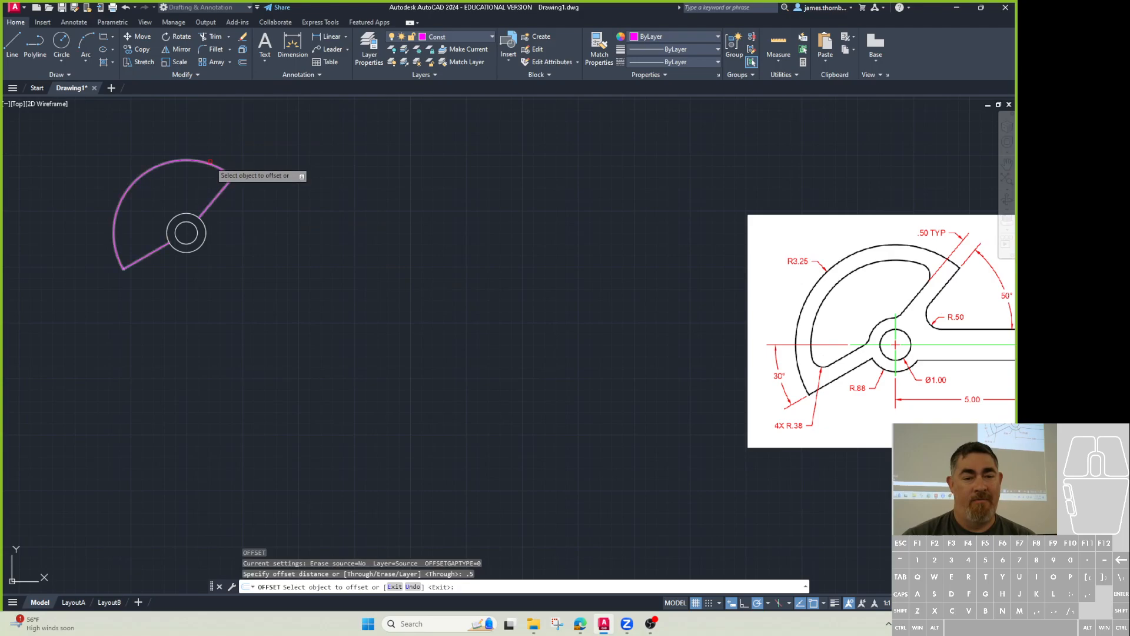
pyautogui.click(177, 161)
pyautogui.click(177, 189)
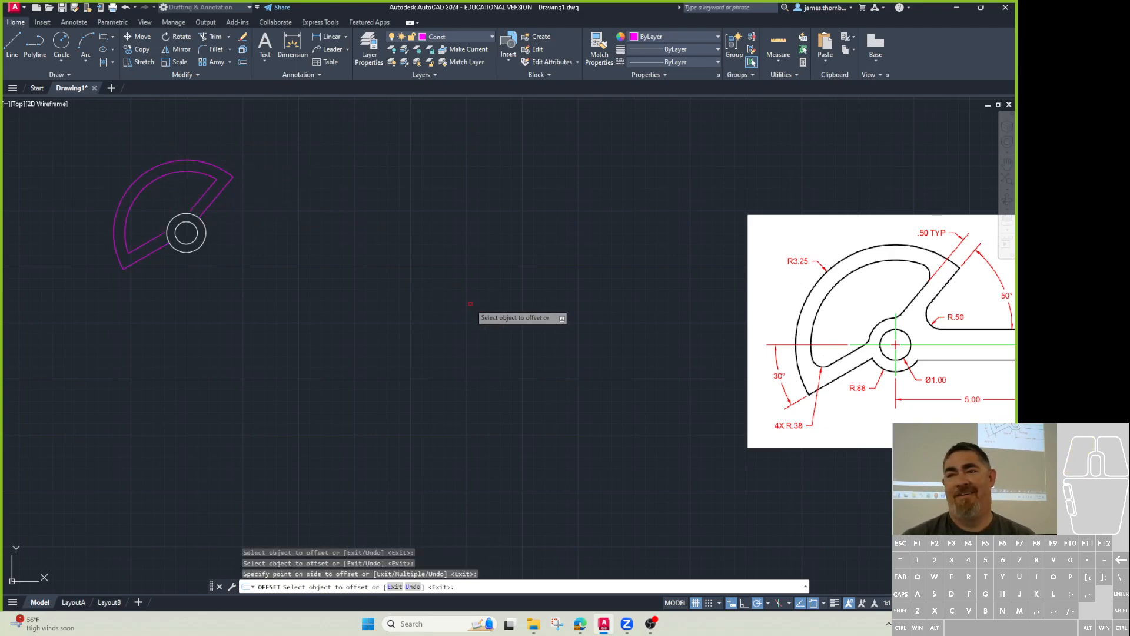
pyautogui.press('Return')
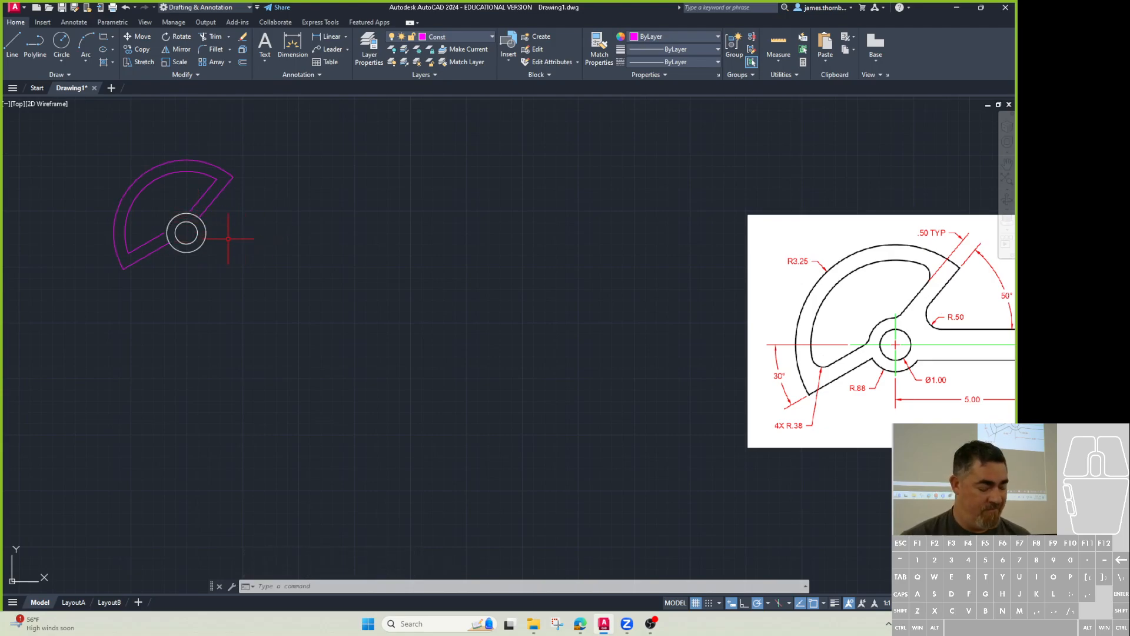
# Extend both open ends of the inner offset polyline to the middle circle.
pyautogui.write('ex')
pyautogui.press('Return')
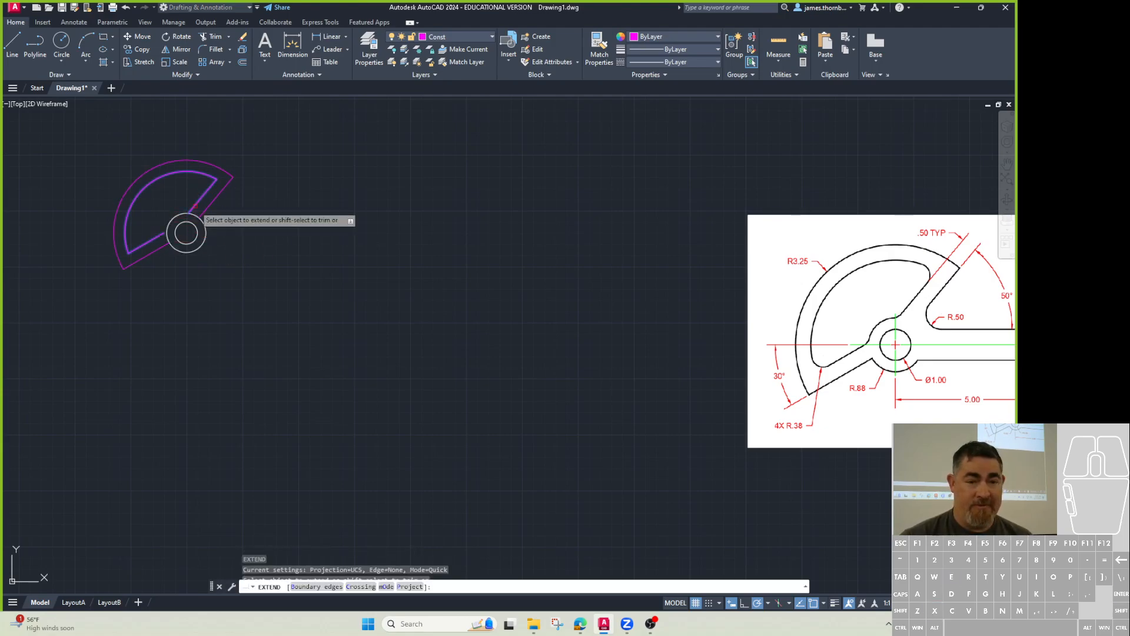
pyautogui.click(160, 232)
pyautogui.press('Return')
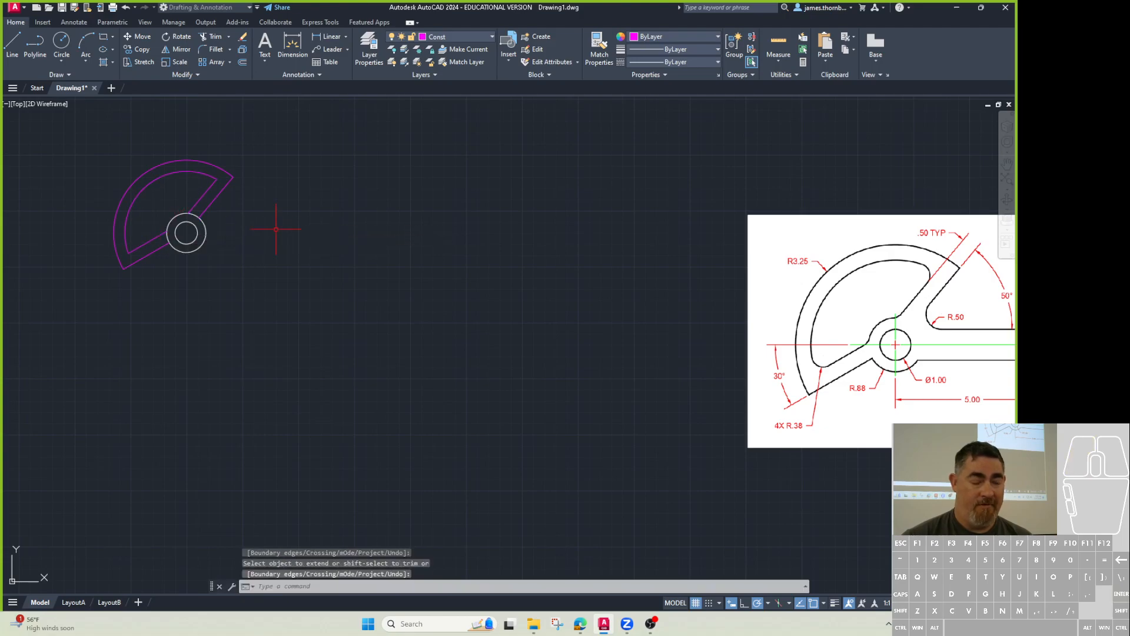
# Trim the short pieces of the middle circle between the inner and outer sector lines on both arms.
pyautogui.write('tr')
pyautogui.press('Return')
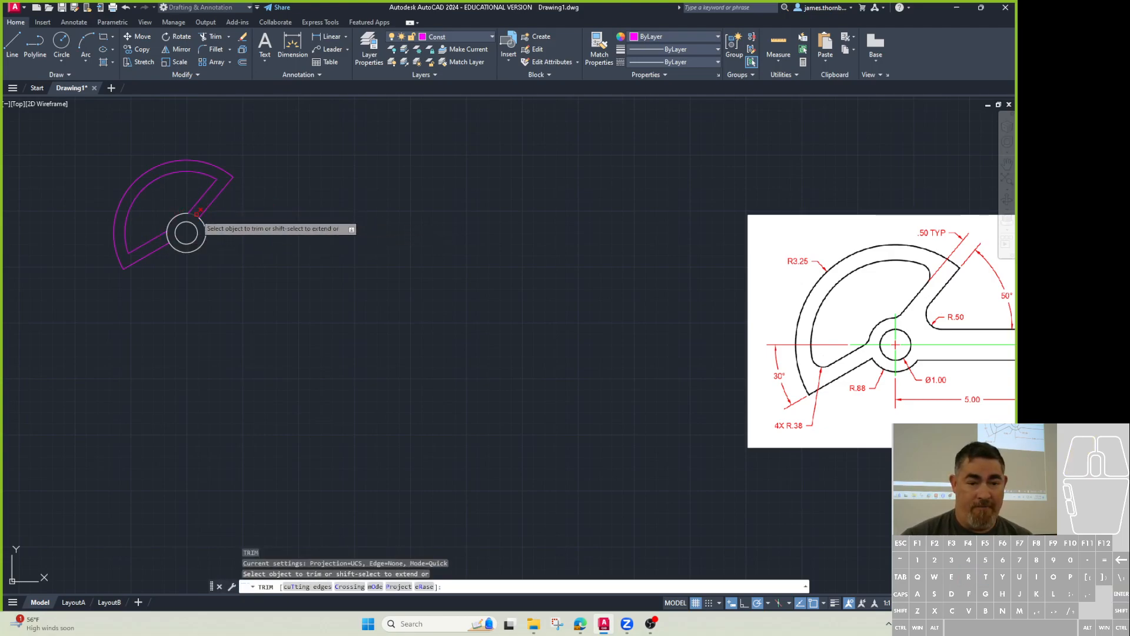
pyautogui.click(169, 236)
pyautogui.press('Return')
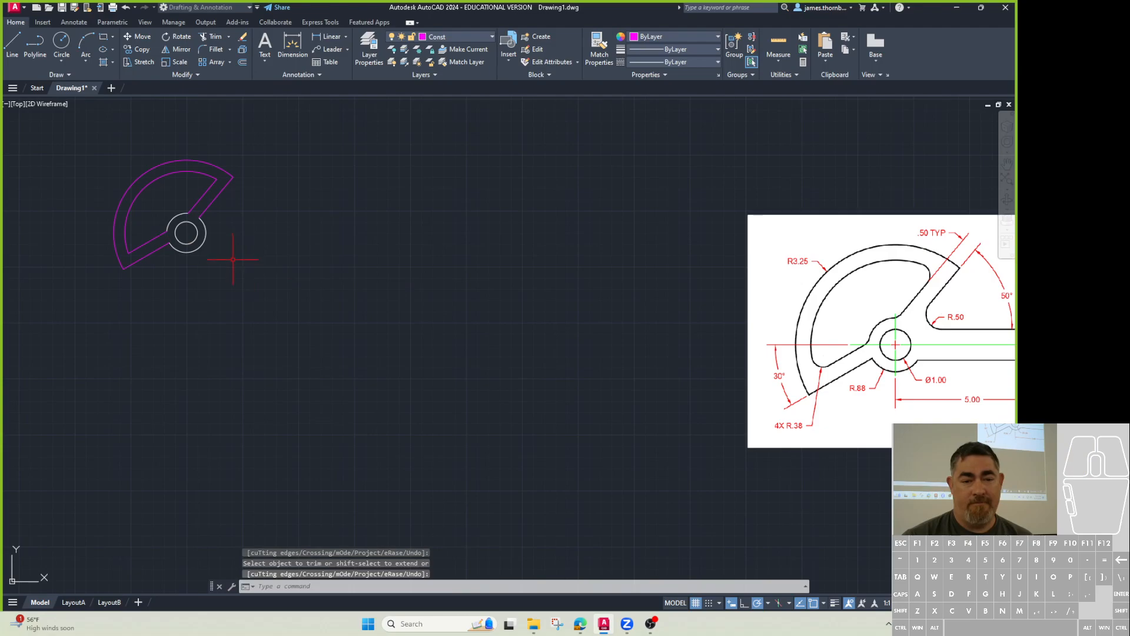
# Join the inner polyline with the upper-left arc of the middle circle into a closed polyline.
pyautogui.write('j')
pyautogui.press('Return')
pyautogui.click(191, 206)
pyautogui.click(181, 217)
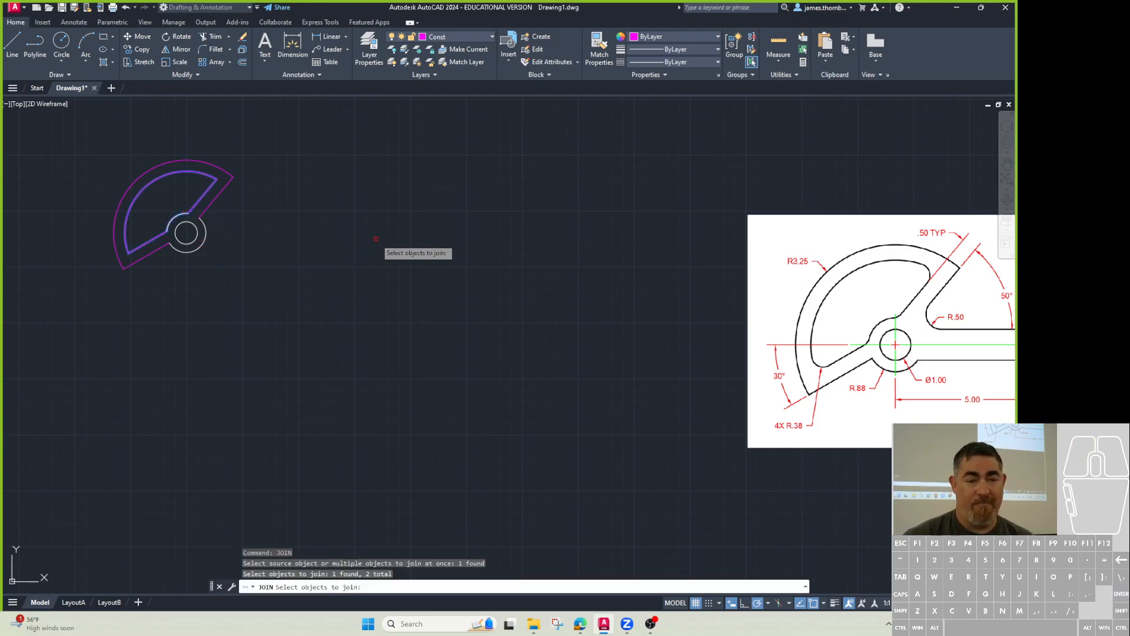
pyautogui.press('Return')
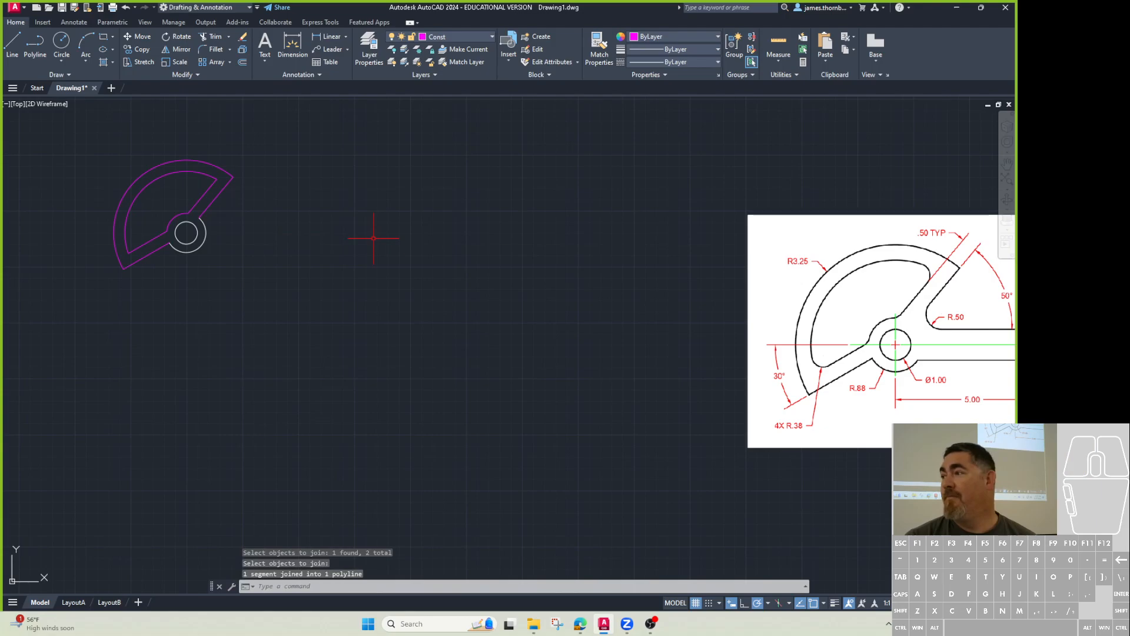
pyautogui.doubleClick(195, 203)
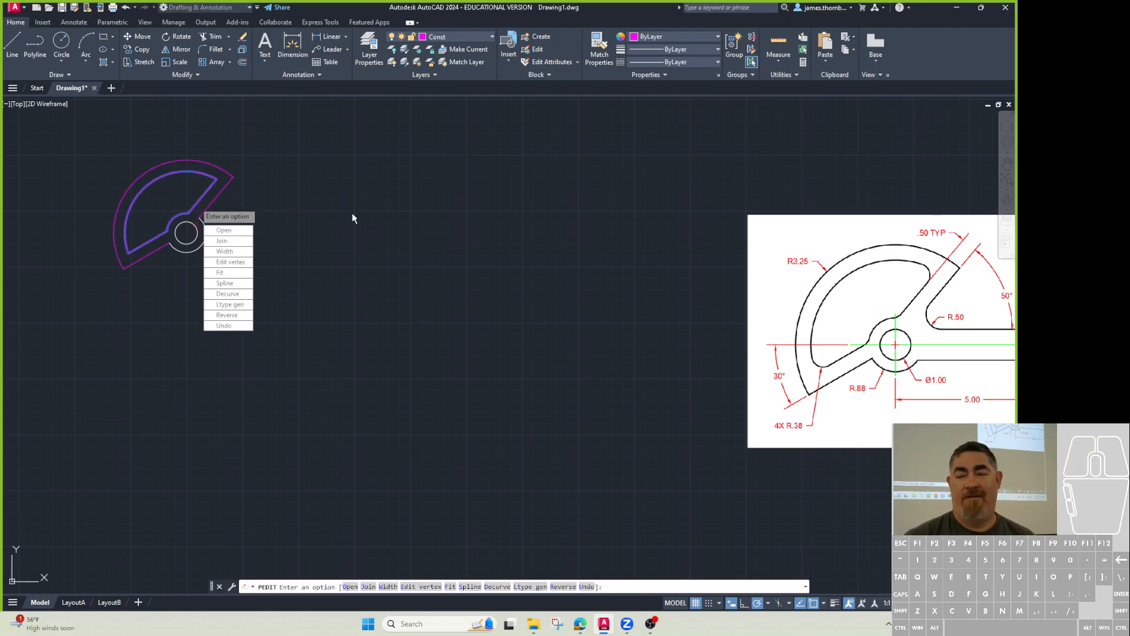
pyautogui.press('Escape')
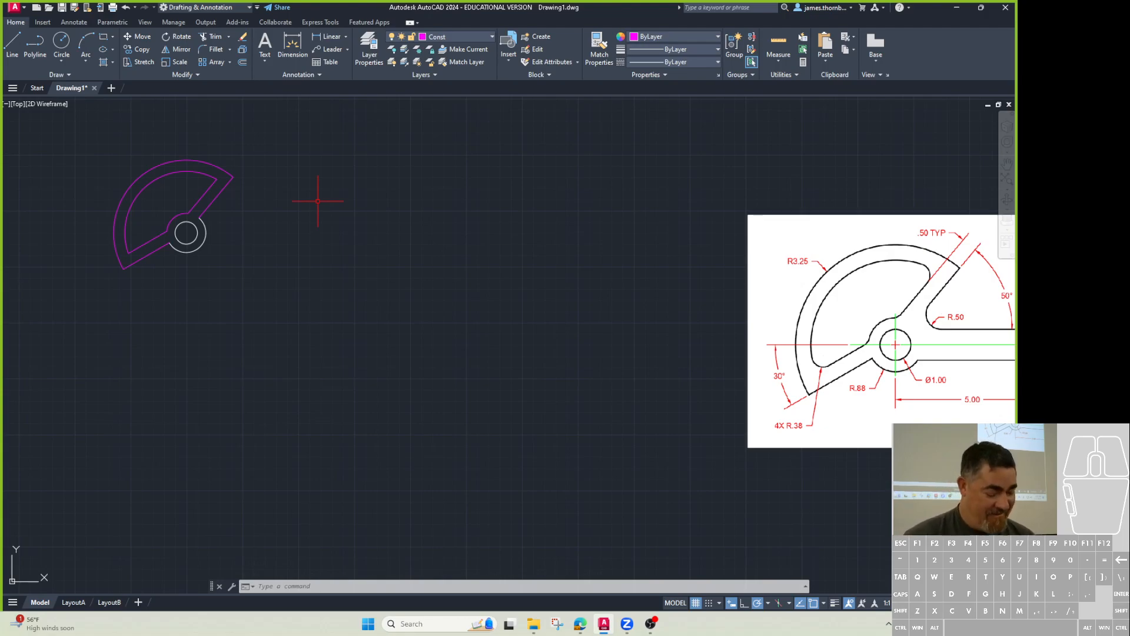
# Fillet all corners of the closed inner polyline at once with a 0.375 radius.
pyautogui.write('f')
pyautogui.press('Return')
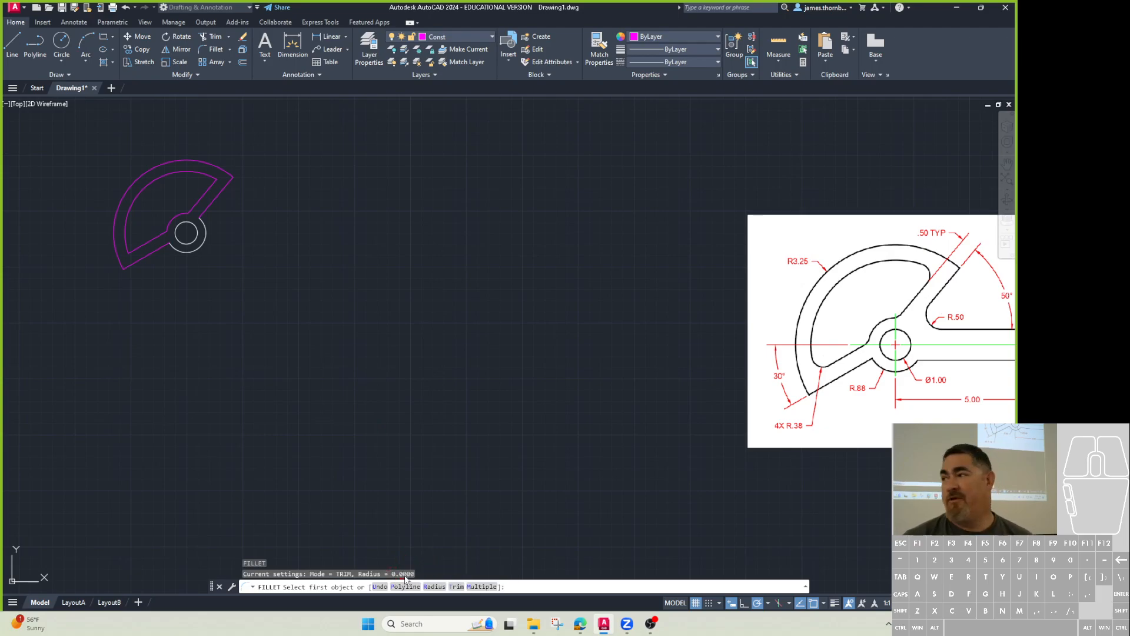
pyautogui.write('r')
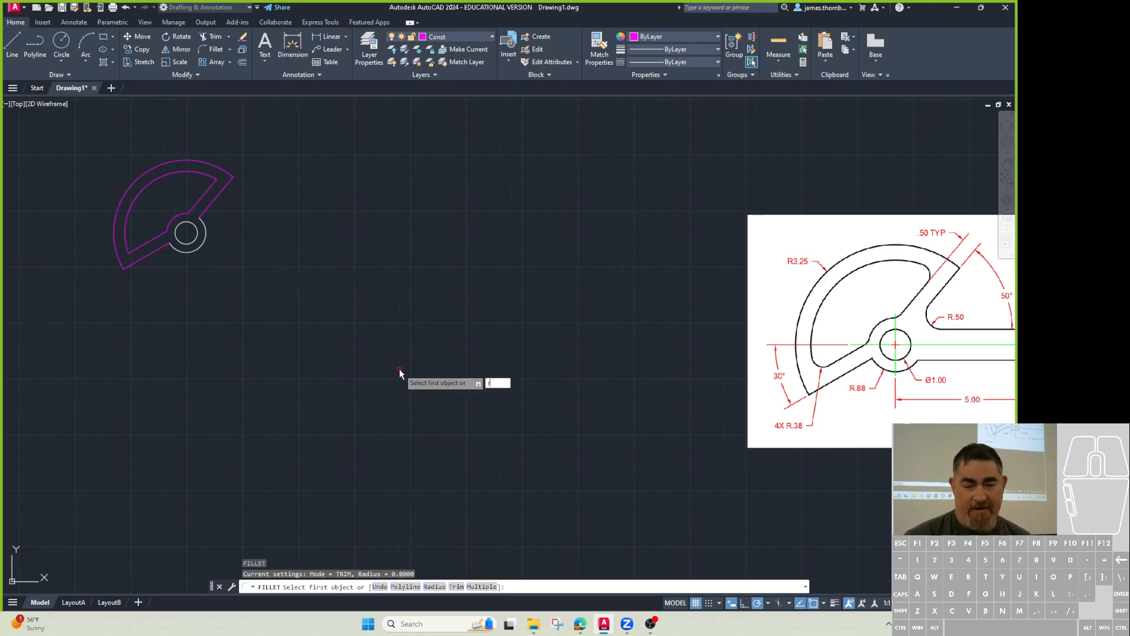
pyautogui.press('Return')
pyautogui.write('.37')
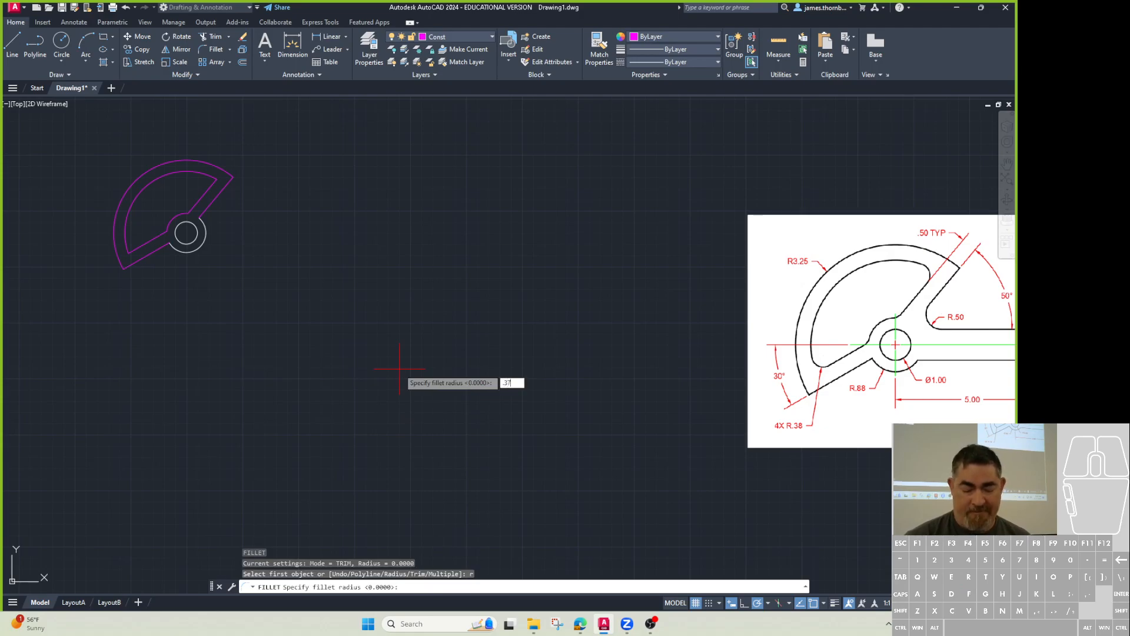
pyautogui.write('5')
pyautogui.press('Return')
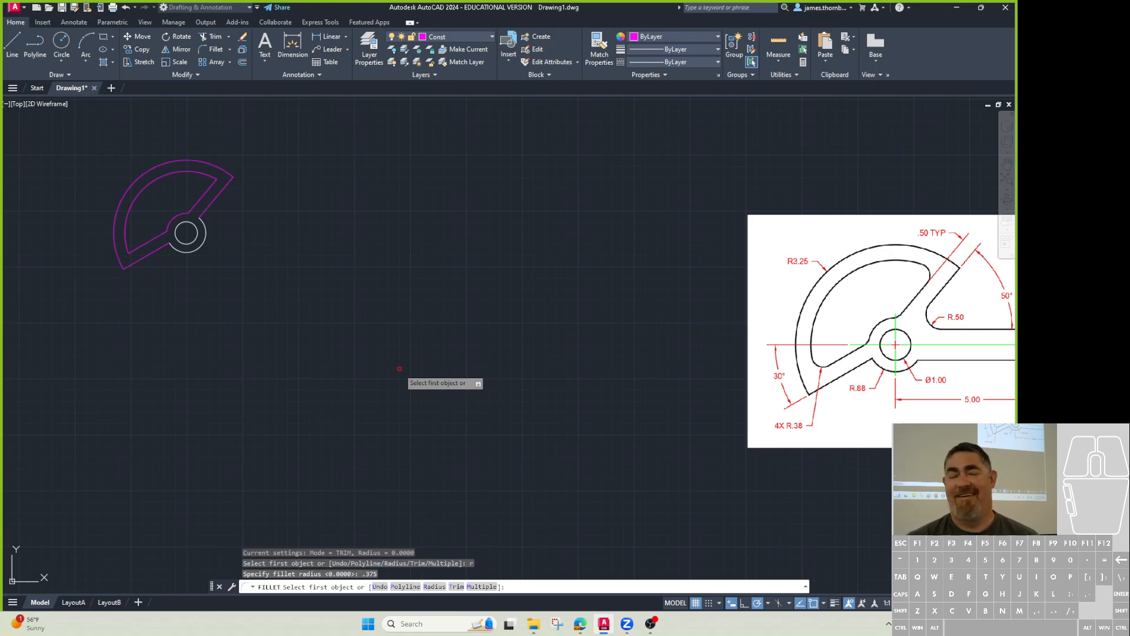
pyautogui.write('P')
pyautogui.press('Return')
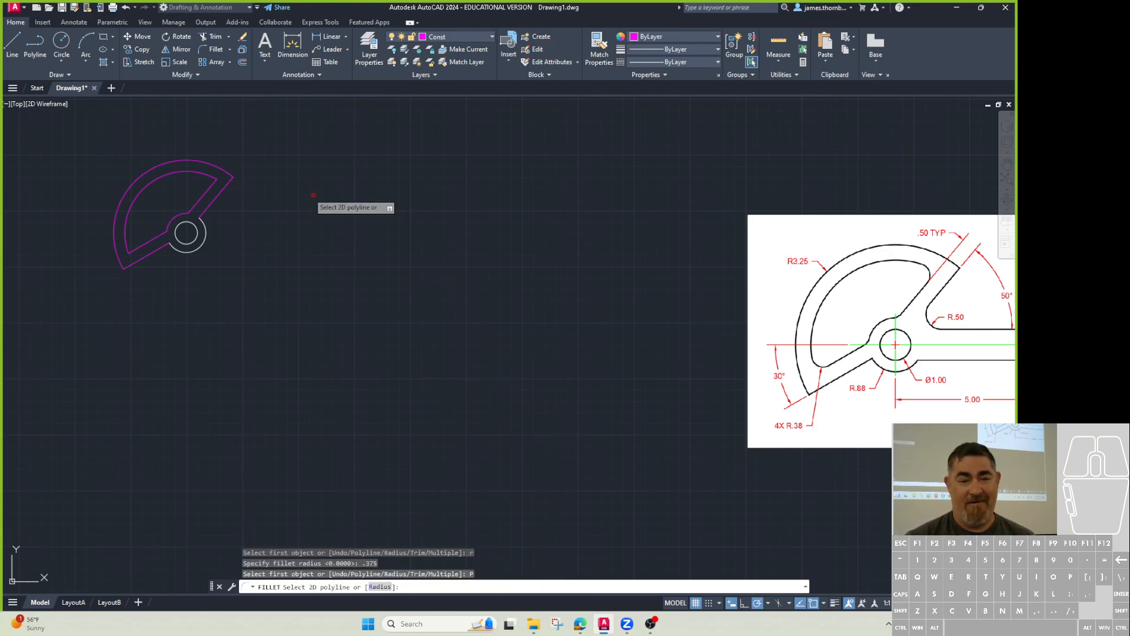
pyautogui.click(195, 182)
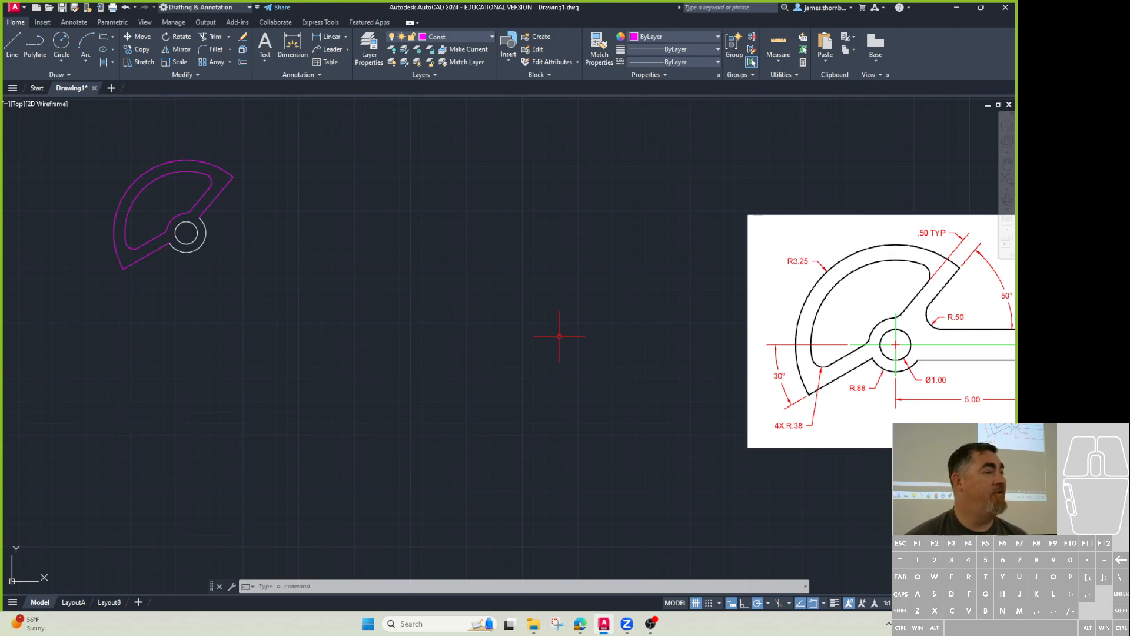
# Move the inner and outer sector polylines to the Object layer.
pyautogui.click(200, 76)
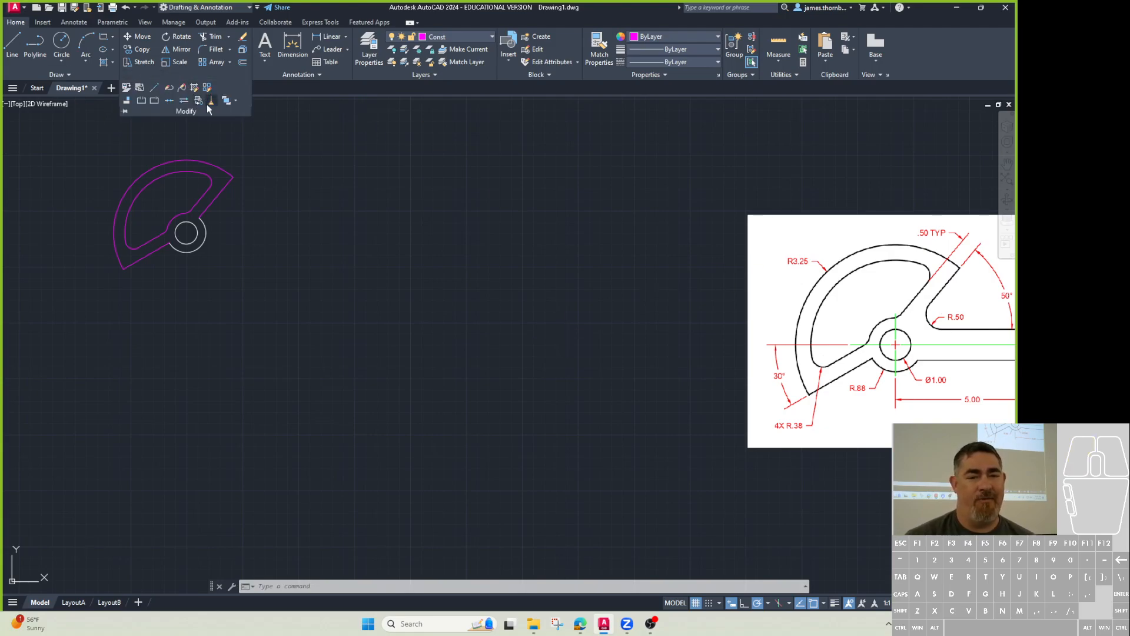
pyautogui.click(328, 204)
pyautogui.click(301, 228)
pyautogui.click(122, 251)
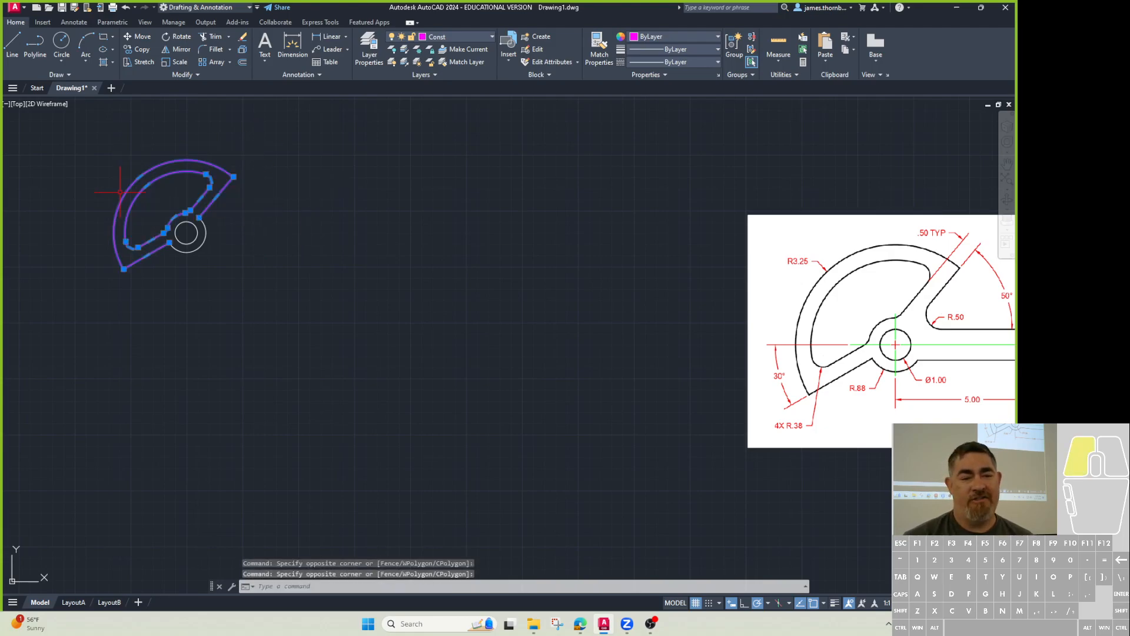
pyautogui.click(454, 36)
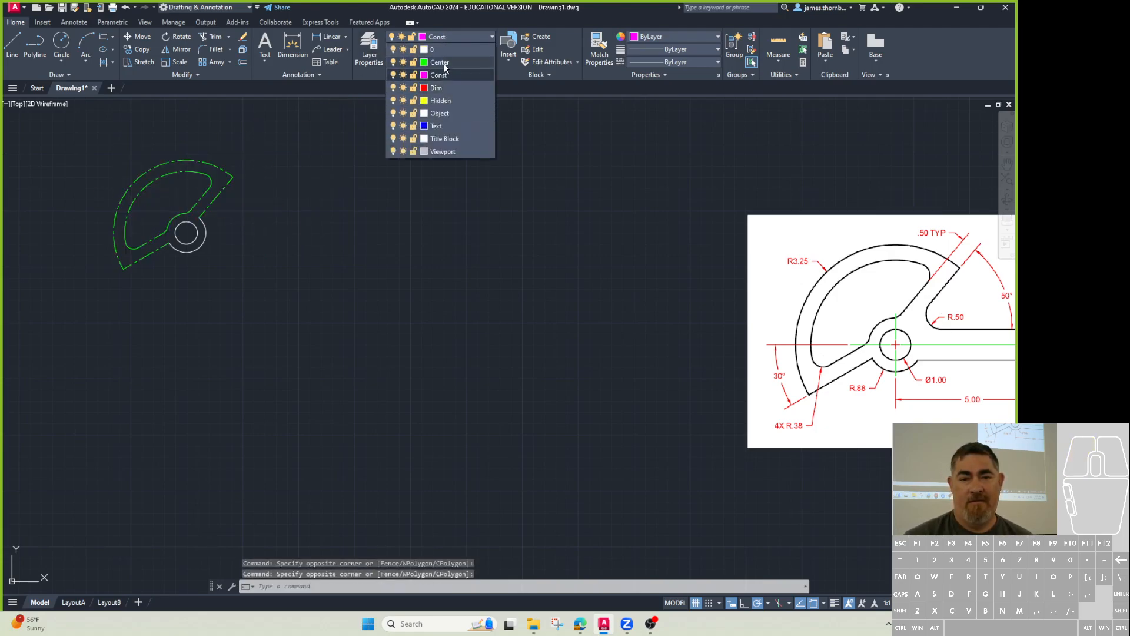
pyautogui.click(440, 114)
# Move both sector polylines and the hub circles together to the Object layer.
pyautogui.click(274, 140)
pyautogui.click(36, 316)
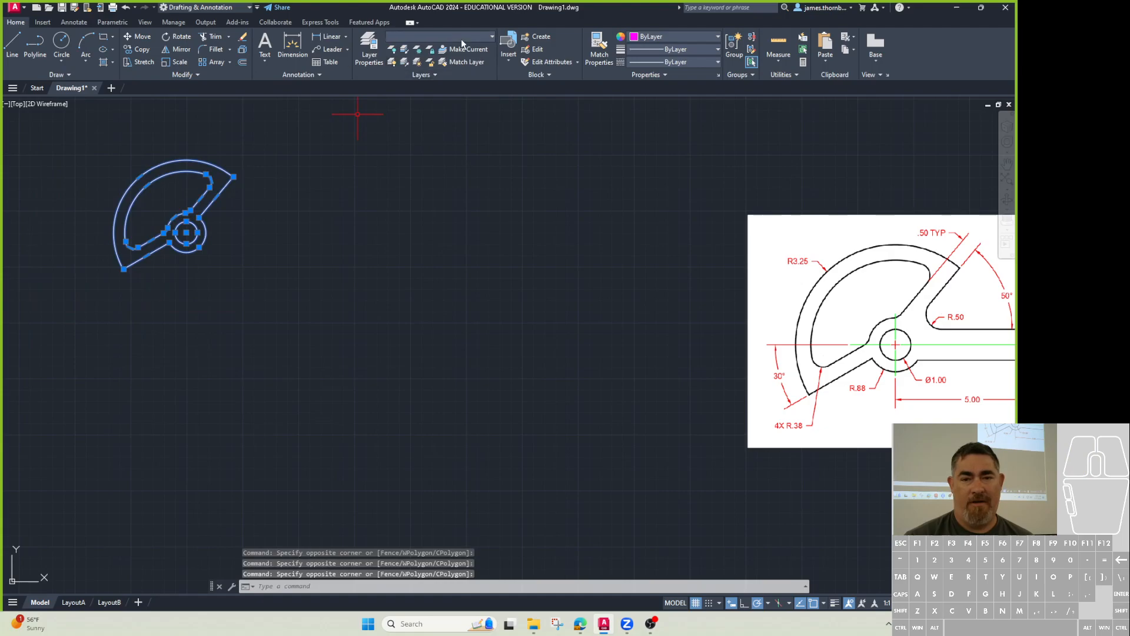
pyautogui.click(460, 37)
pyautogui.click(440, 113)
pyautogui.press('Escape')
pyautogui.press('Escape')
pyautogui.press('Escape')
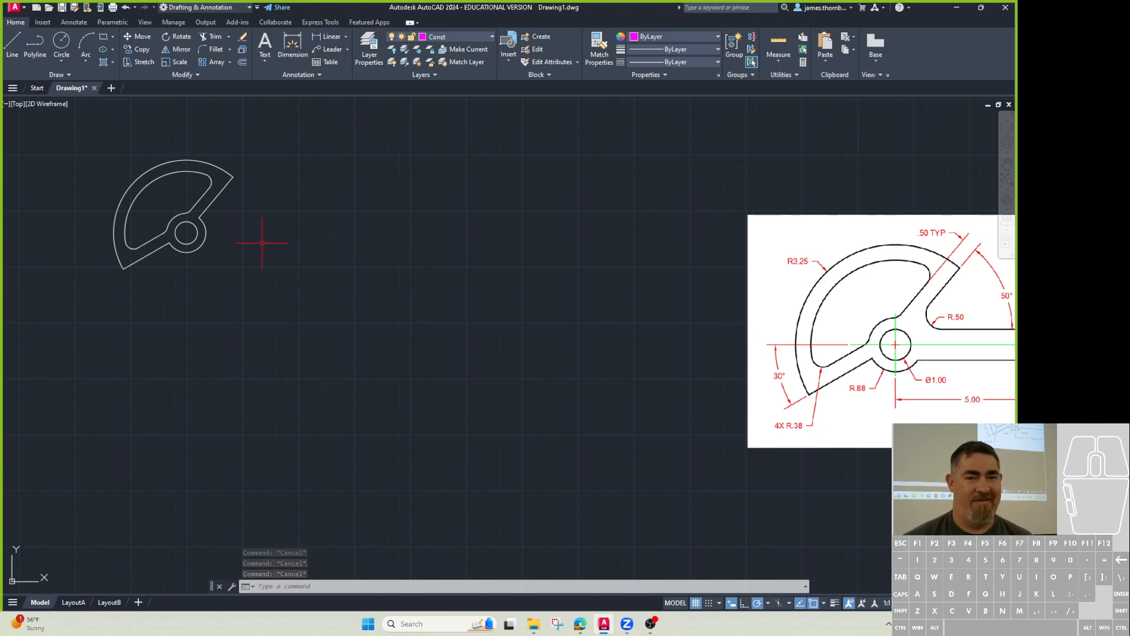
# Try exploding the outer sector polyline and select its straight edge and arc to check that they are separate.
pyautogui.click(242, 56)
pyautogui.click(224, 187)
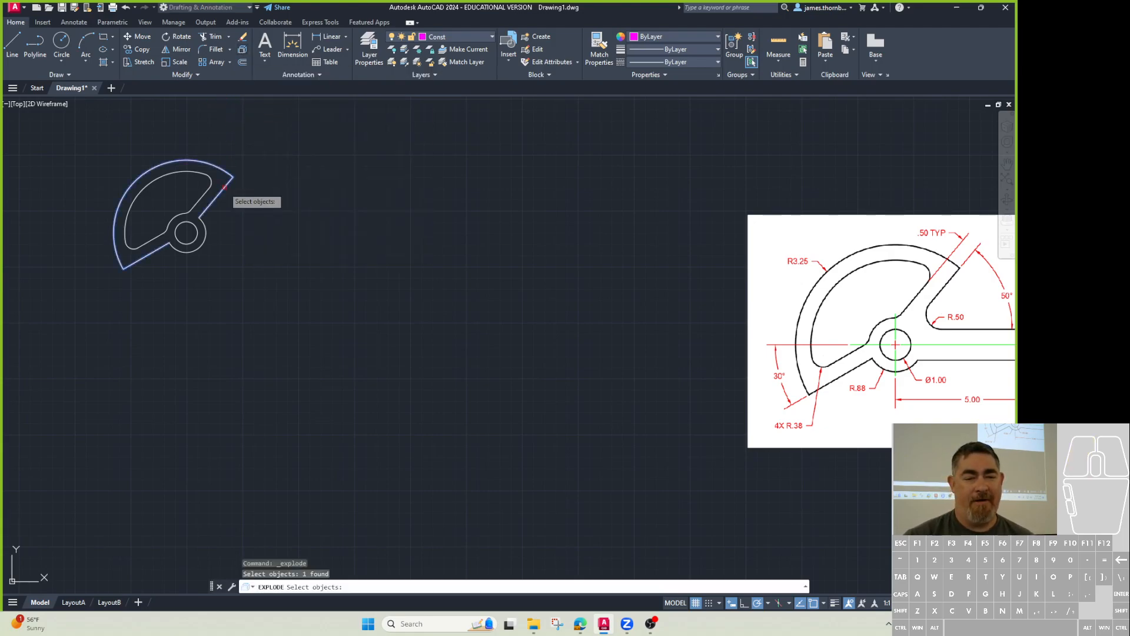
pyautogui.press('Return')
pyautogui.click(224, 188)
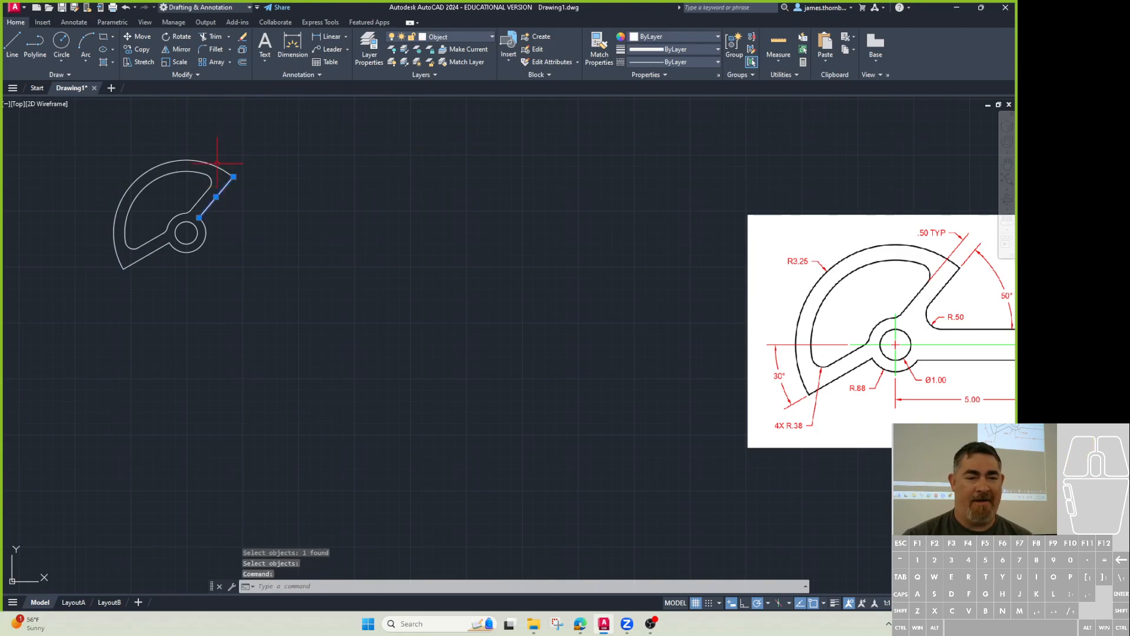
pyautogui.click(217, 165)
pyautogui.press('Escape')
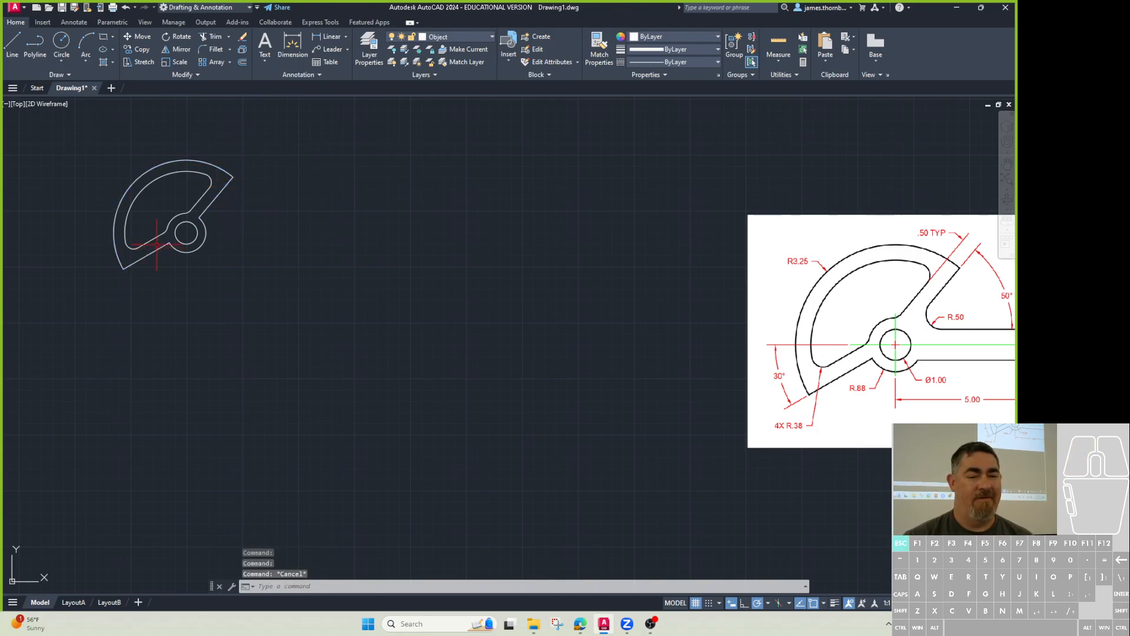
# Try exploding the inner sector polyline and select several of its lines and corner arcs to check them.
pyautogui.click(155, 239)
pyautogui.click(241, 50)
pyautogui.press('Escape')
pyautogui.click(201, 196)
pyautogui.click(210, 177)
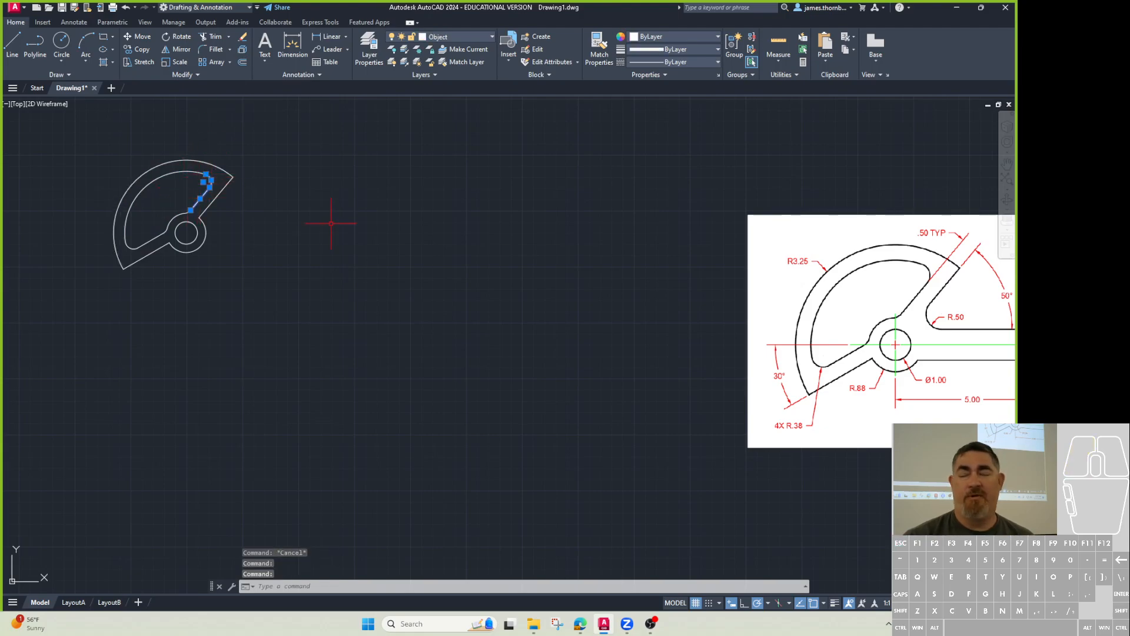
pyautogui.click(128, 240)
pyautogui.press('Escape')
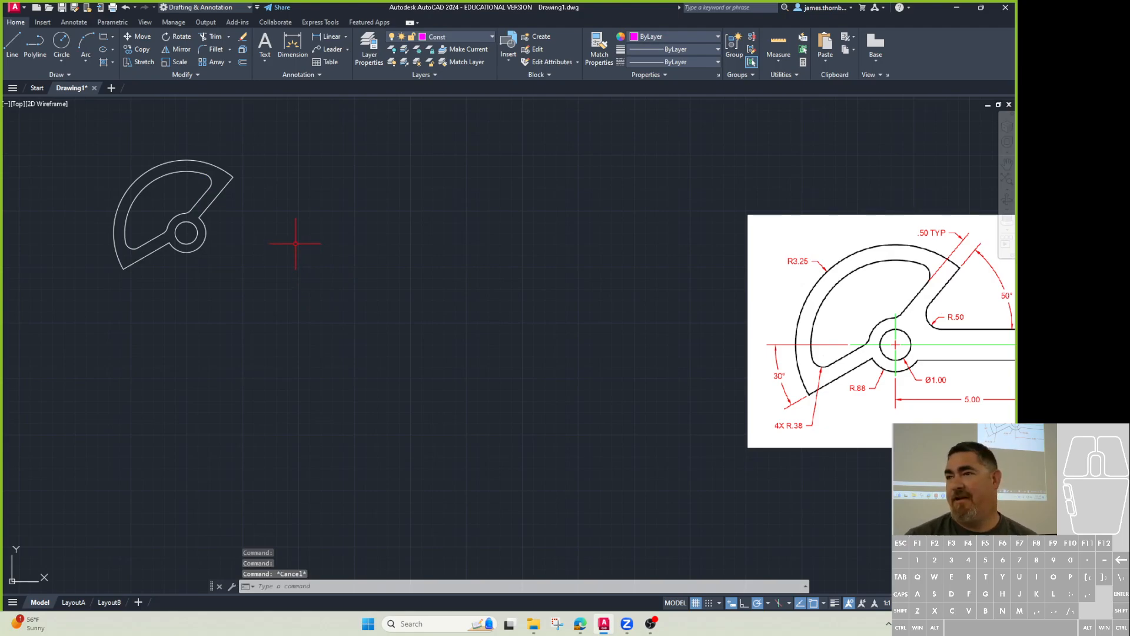
# Undo both explode operations on the inner and outer sector polylines.
pyautogui.hotkey('ctrl', 'z')
pyautogui.hotkey('ctrl', 'z')
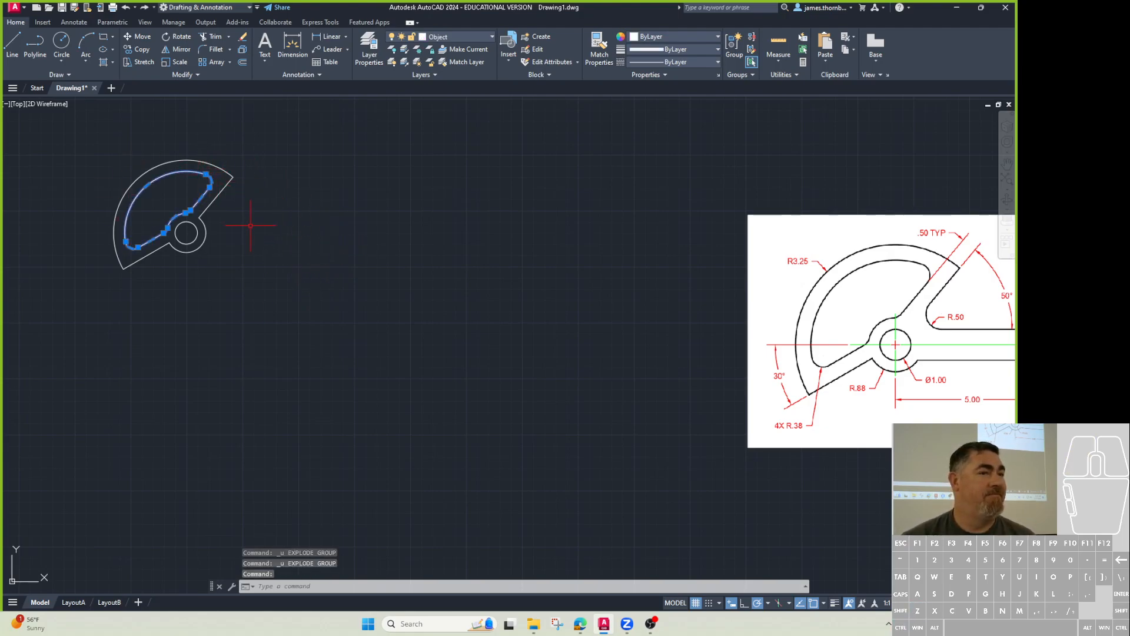
pyautogui.press('Escape')
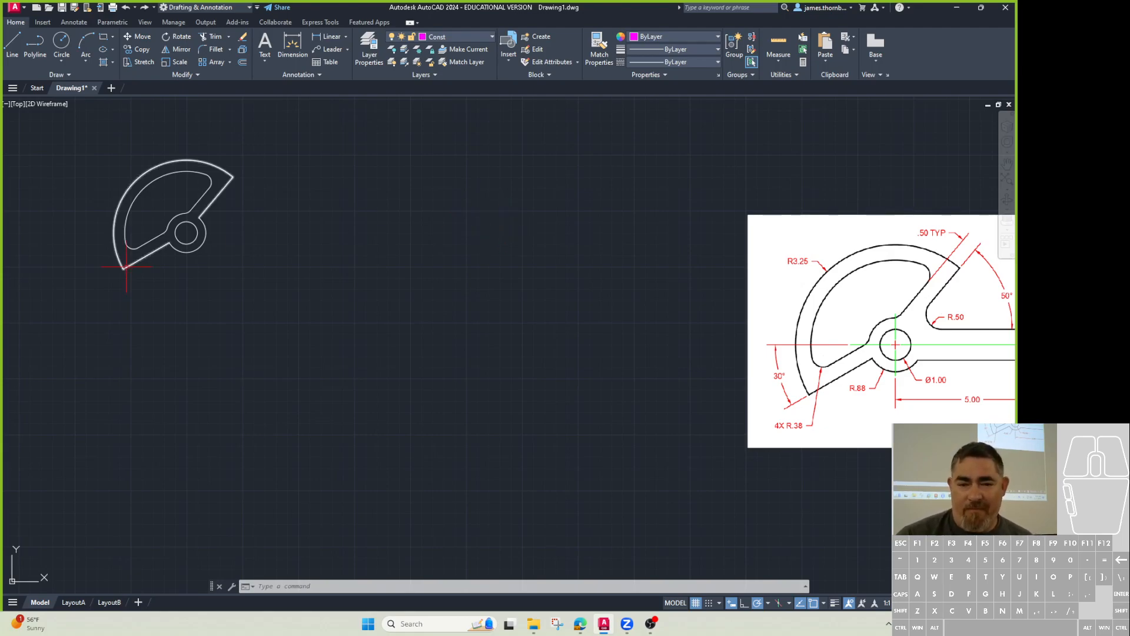
pyautogui.moveTo(260, 240); pyautogui.dragTo(180, 247, button='middle')
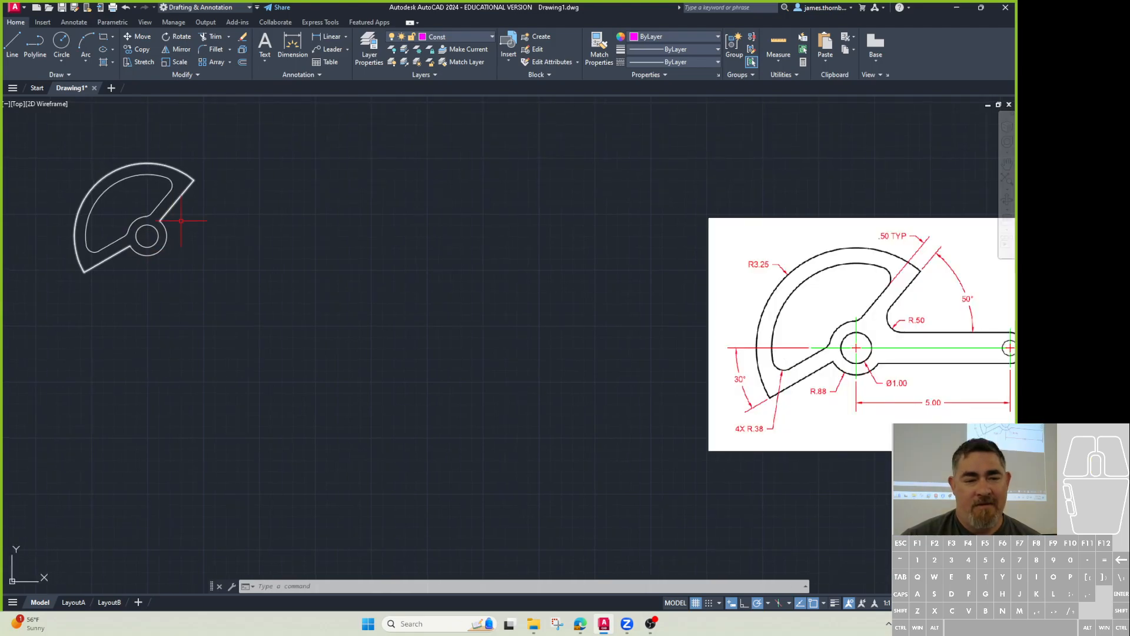
pyautogui.press('Escape')
pyautogui.press('Escape')
pyautogui.click(202, 287)
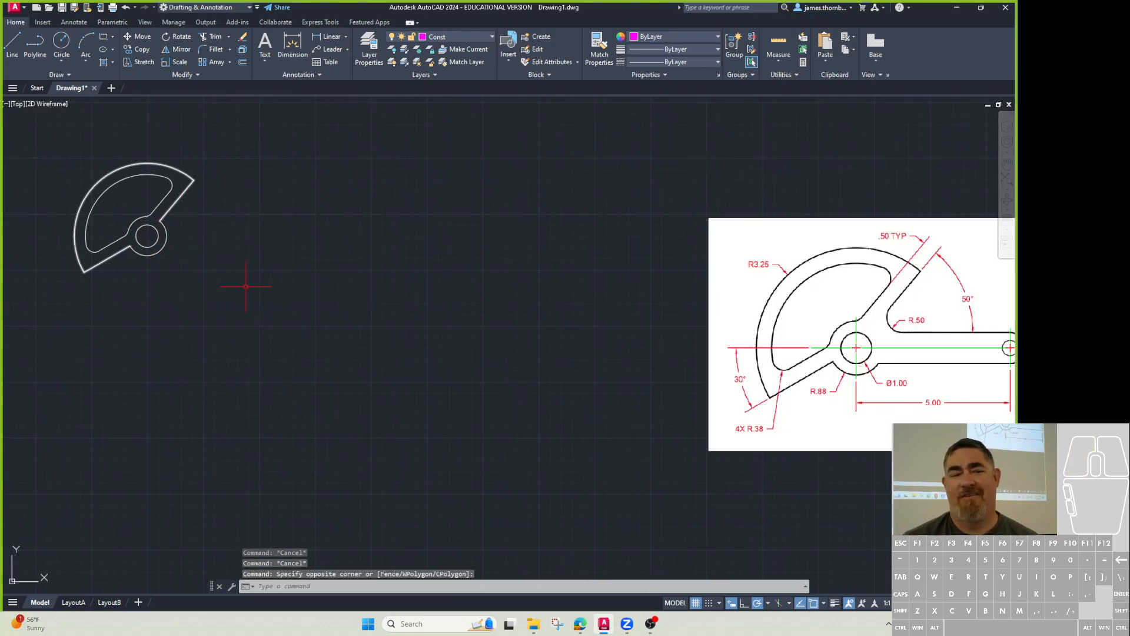
pyautogui.scroll(-2, 461, 303)
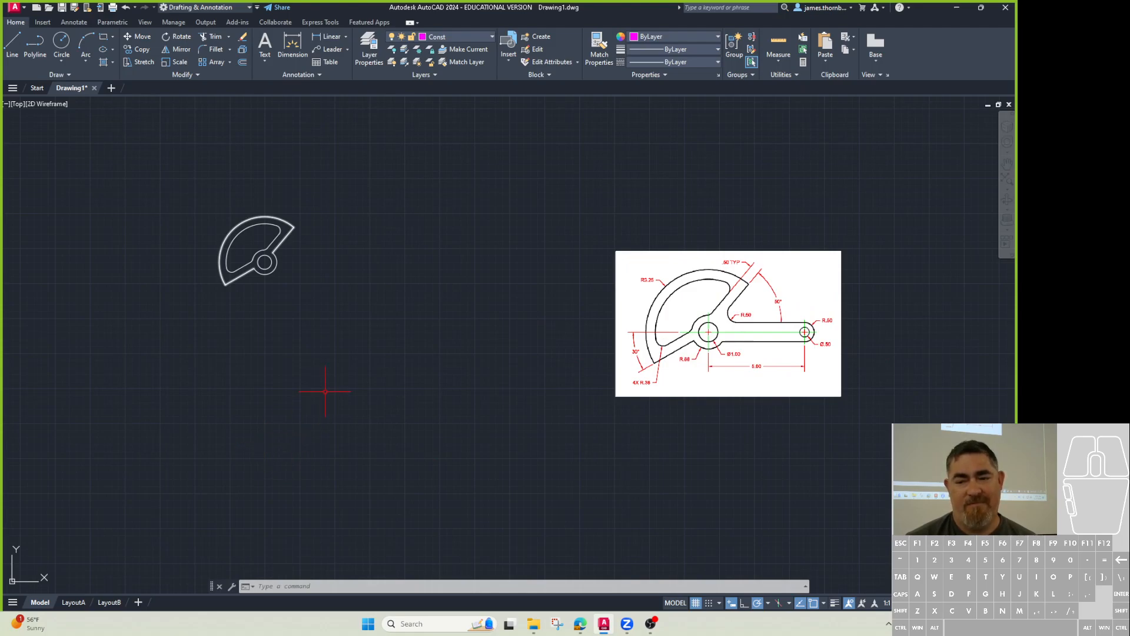
pyautogui.click(47, 73)
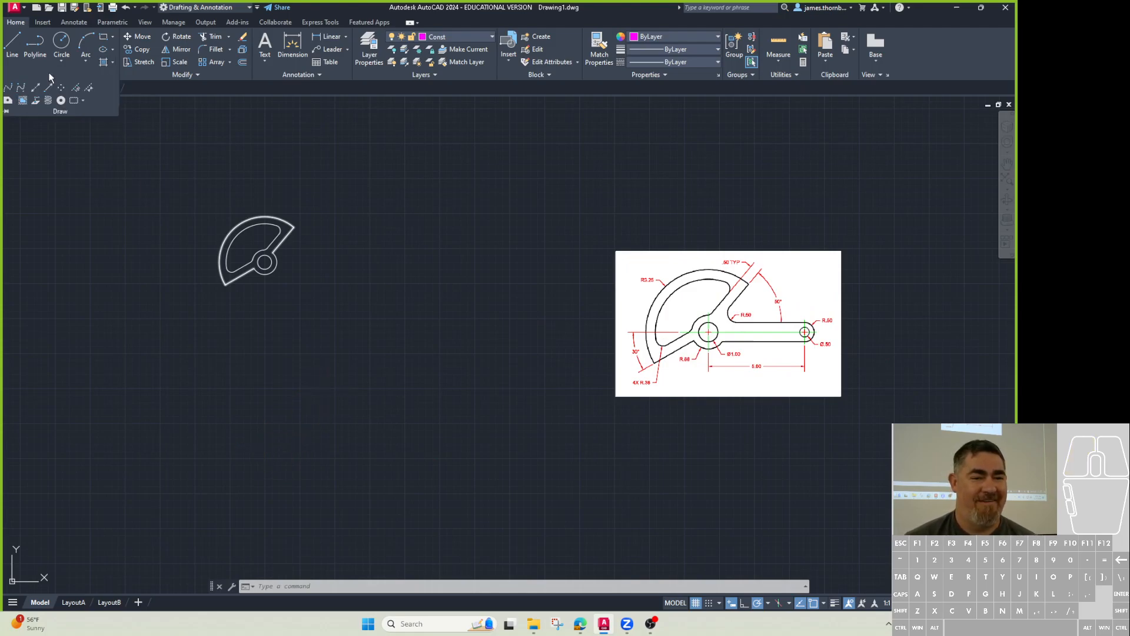
pyautogui.click(63, 218)
pyautogui.click(133, 343)
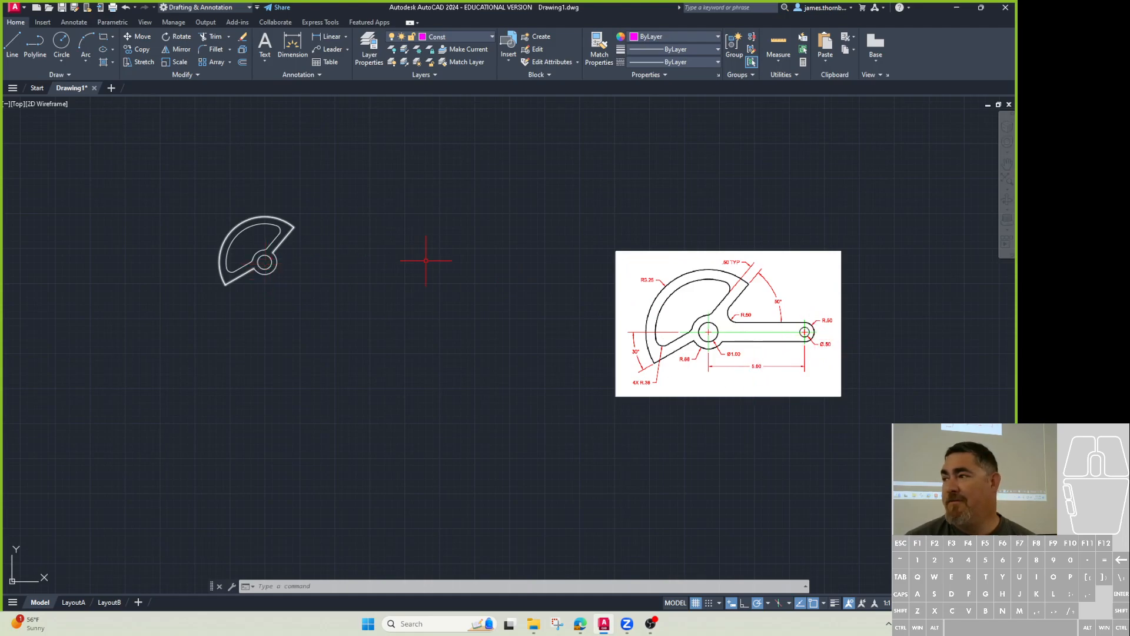
pyautogui.rightClick(425, 280)
pyautogui.press('Escape')
pyautogui.press('Escape')
pyautogui.press('l')
pyautogui.press('Return')
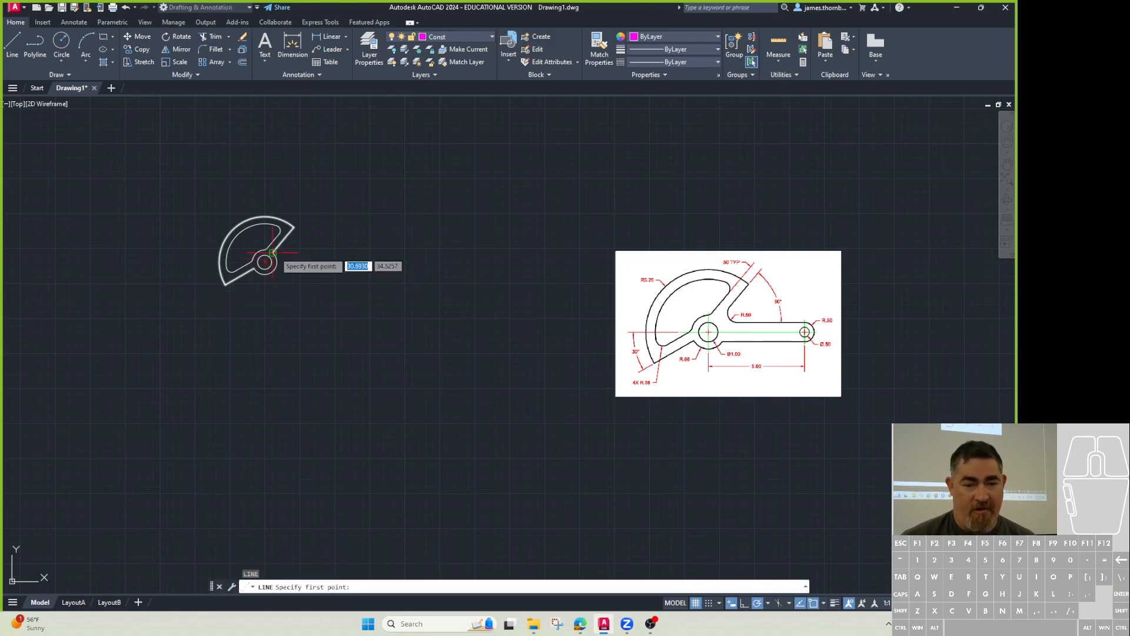
pyautogui.click(264, 262)
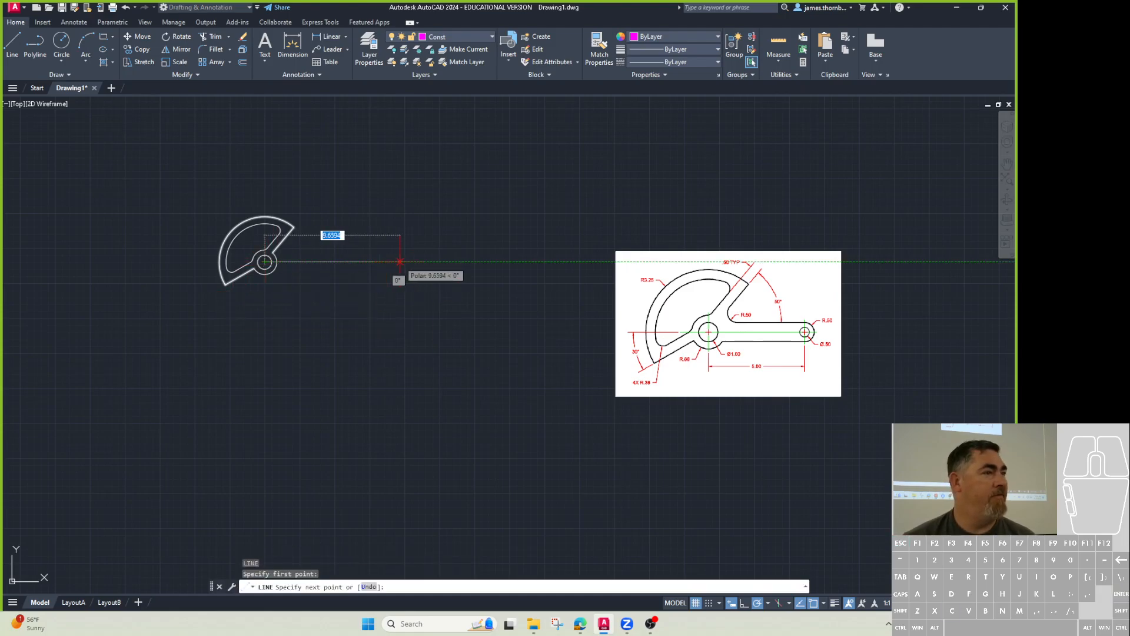
pyautogui.press('Escape')
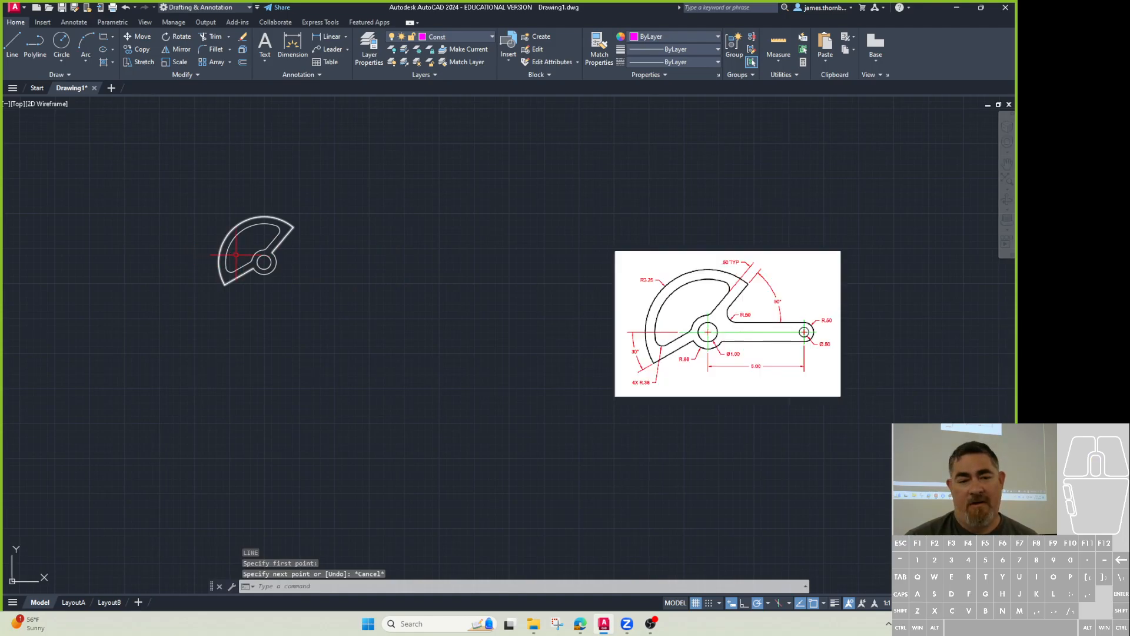
# Copy the small hub circle horizontally 5 units to the right for the end of the lever arm.
pyautogui.moveTo(340, 259); pyautogui.dragTo(201, 257, button='middle')
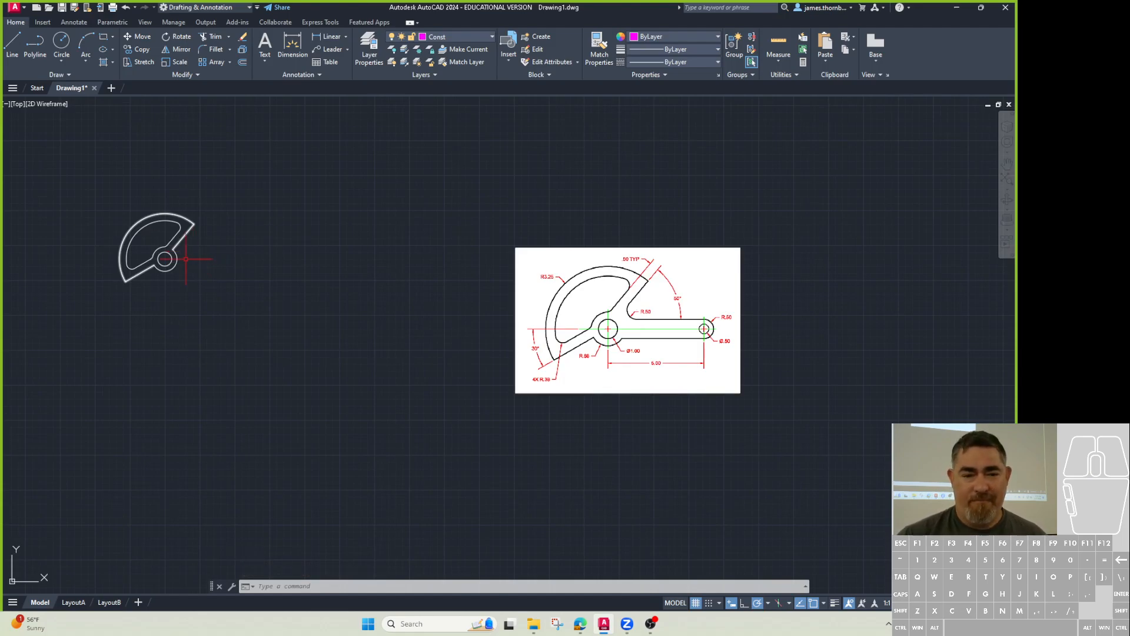
pyautogui.moveTo(171, 259)
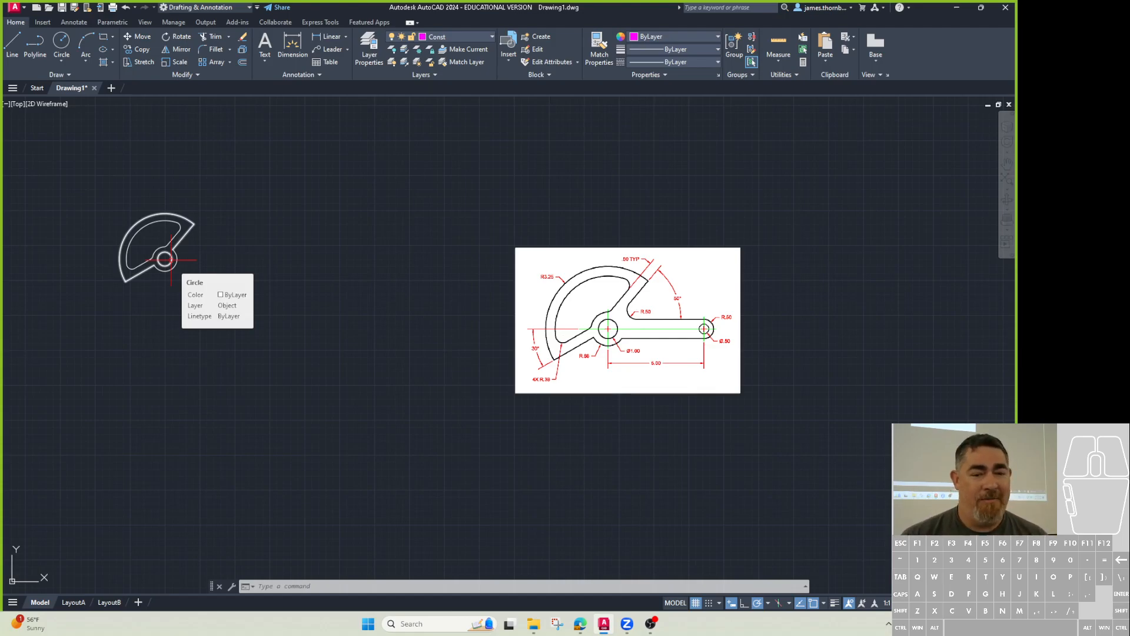
pyautogui.write('cp')
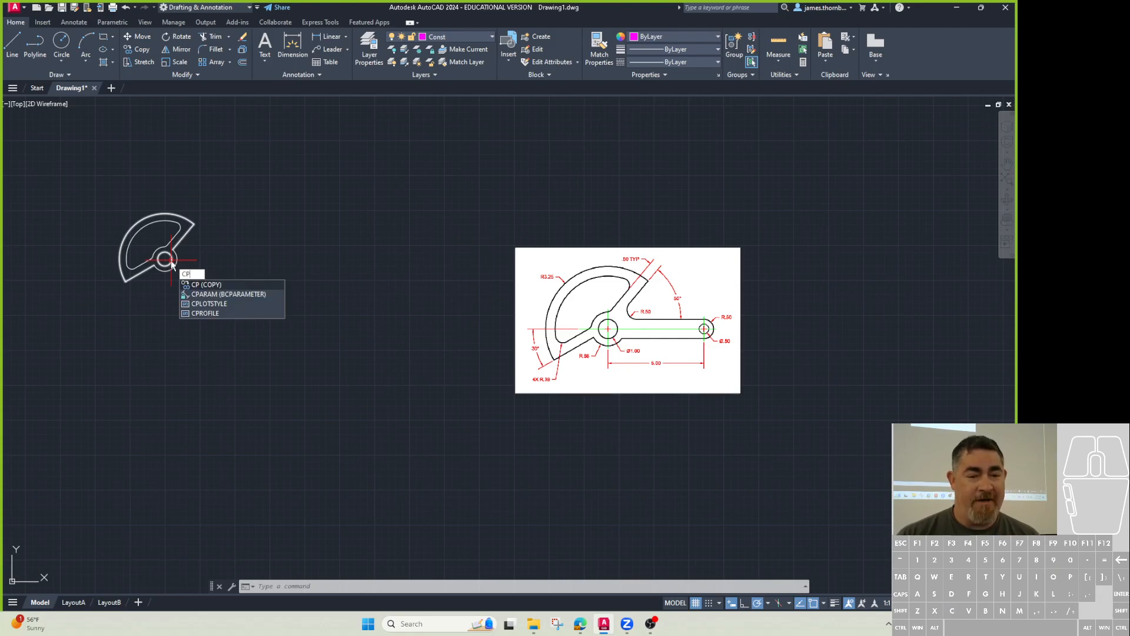
pyautogui.press('Return')
pyautogui.click(170, 259)
pyautogui.press('Return')
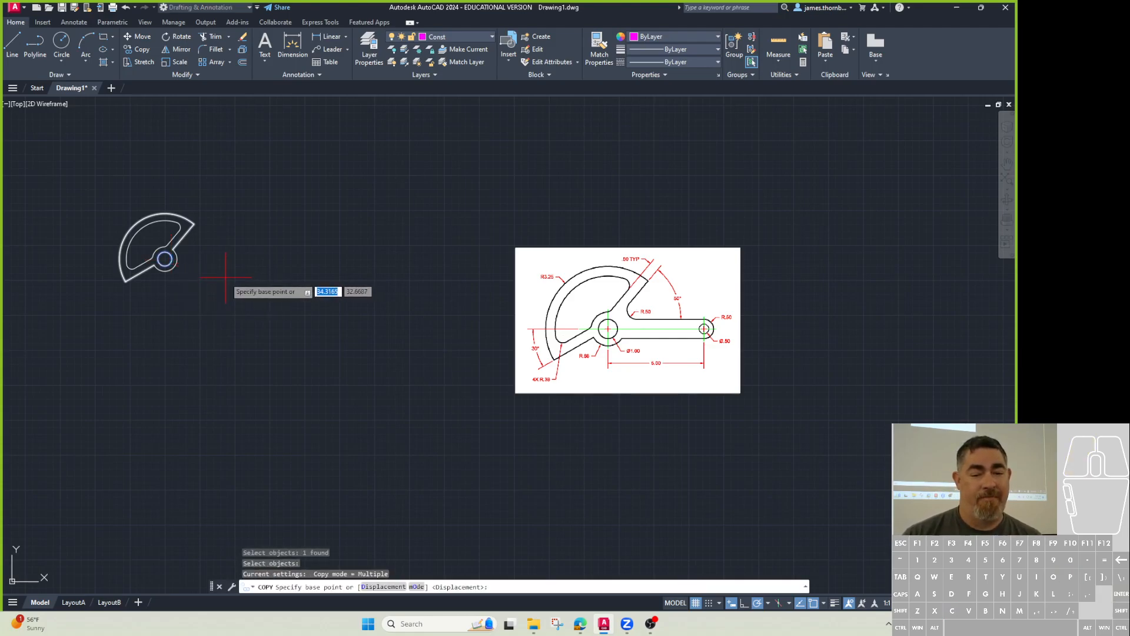
pyautogui.click(226, 276)
pyautogui.write('5')
pyautogui.press('Return')
pyautogui.press('Return')
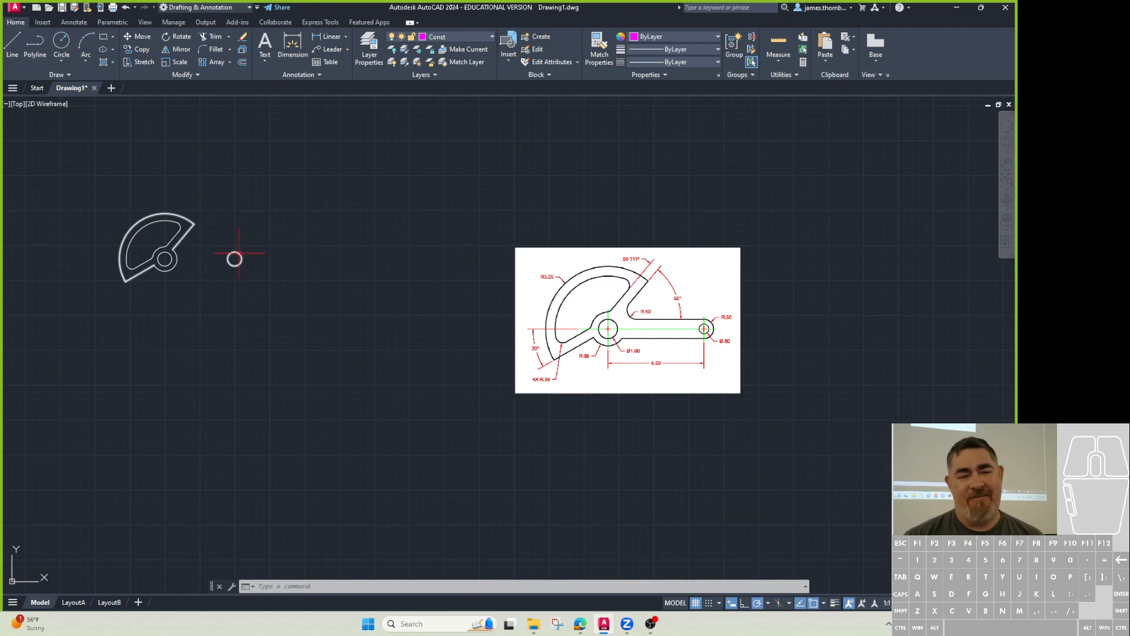
# Turn on Quick Properties and select the copied circle at the arm's end to show its properties.
pyautogui.moveTo(239, 253)
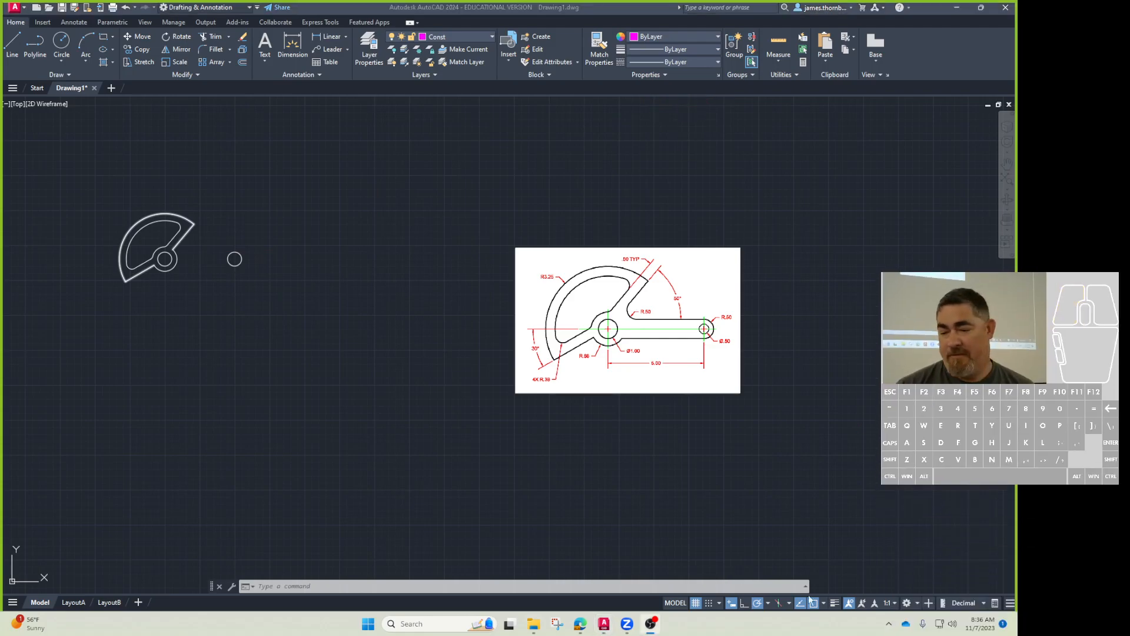
pyautogui.click(995, 603)
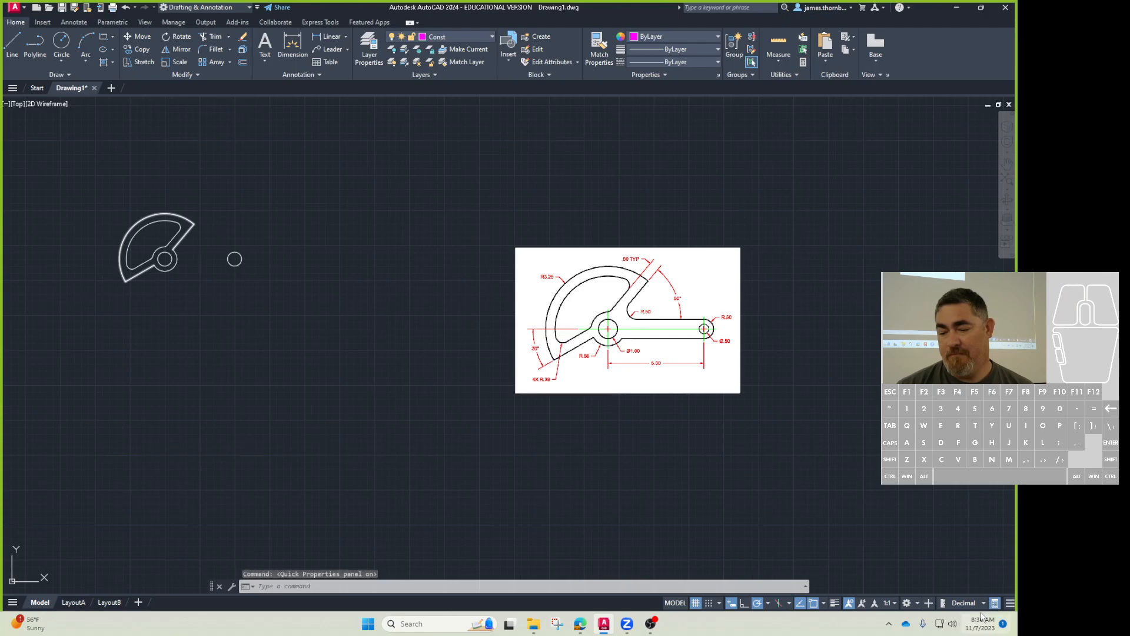
pyautogui.click(233, 250)
pyautogui.click(228, 270)
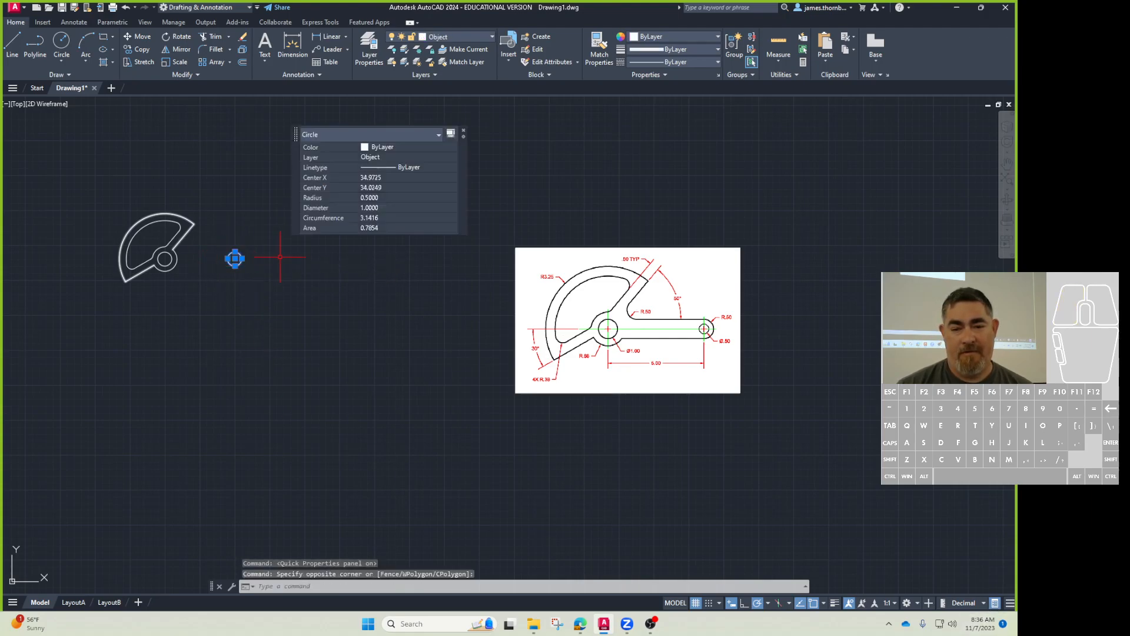
# Set the copied circle's diameter to 1.5 and back to 1, and close its properties.
pyautogui.click(386, 208)
pyautogui.write('1.5')
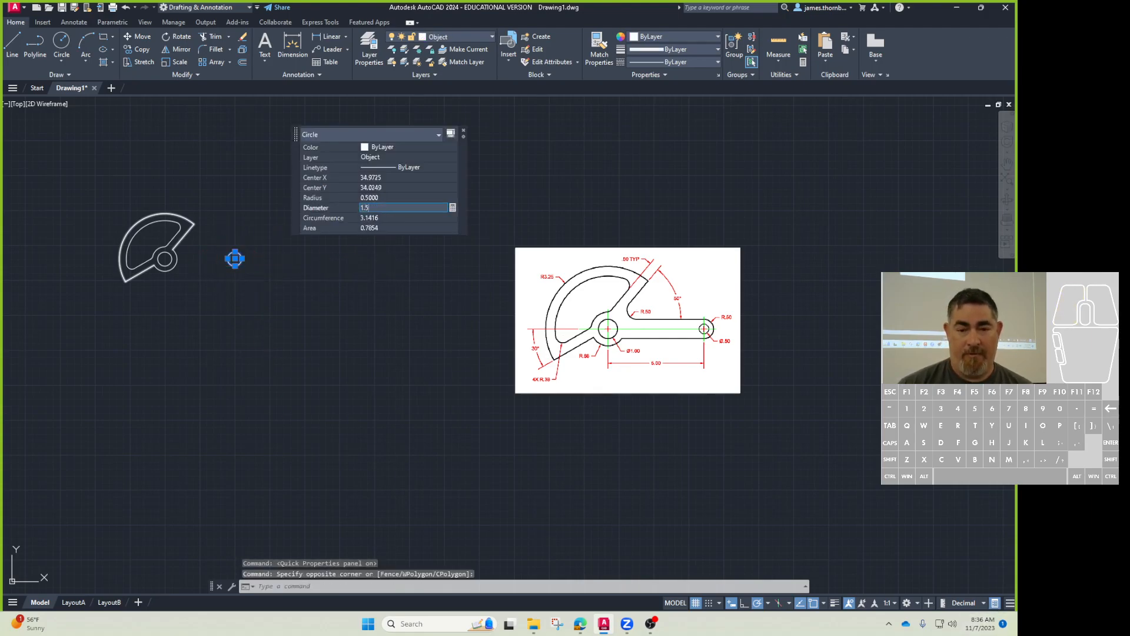
pyautogui.press('Tab')
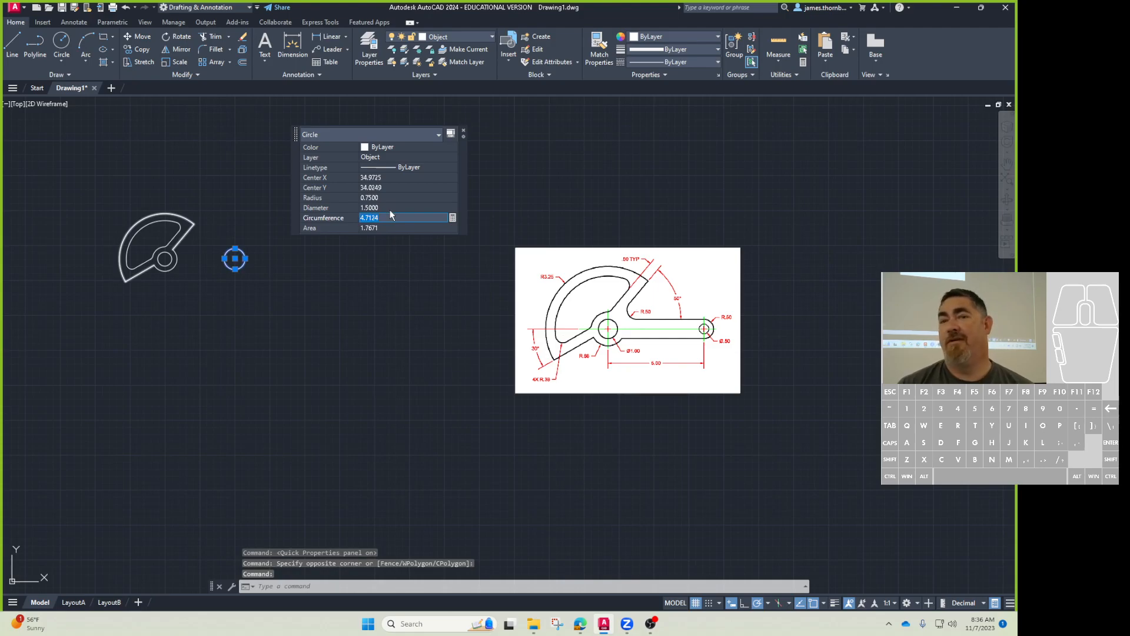
pyautogui.click(389, 210)
pyautogui.write('1')
pyautogui.press('Return')
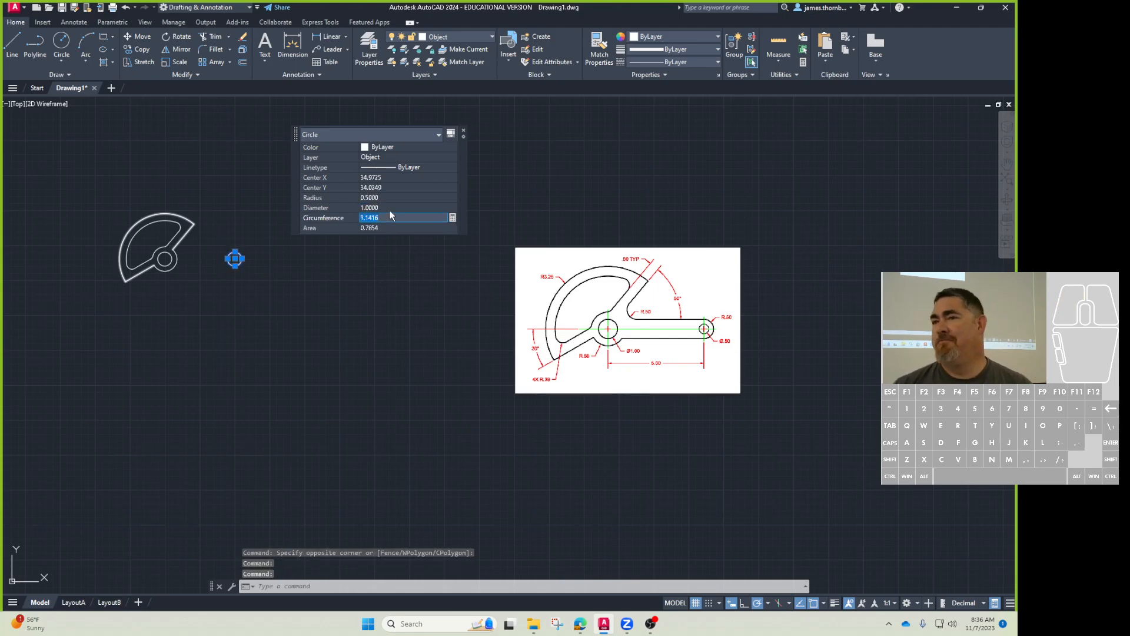
pyautogui.click(463, 132)
pyautogui.press('Escape')
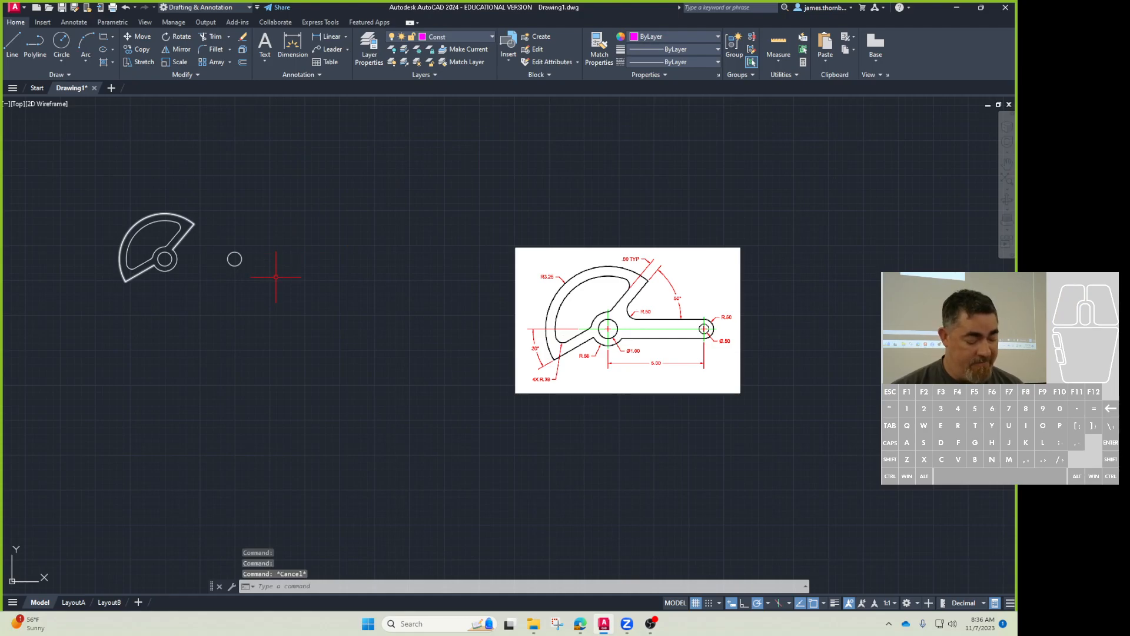
# Draw a 0.5 diameter circle concentric with the copied circle at the arm's end.
pyautogui.write('c')
pyautogui.press('Return')
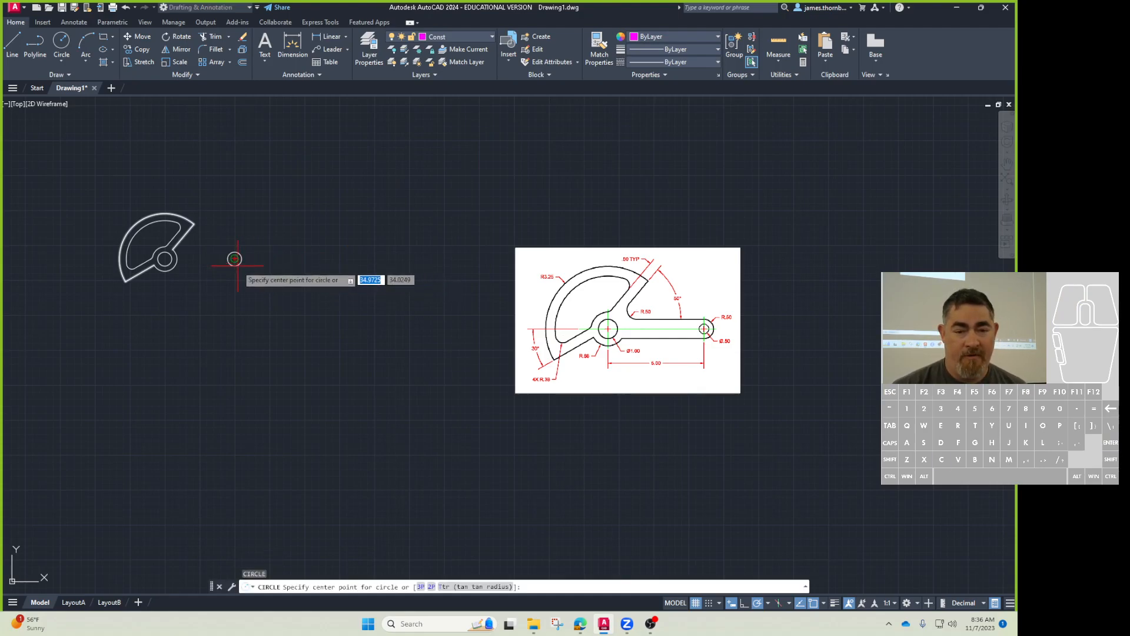
pyautogui.click(234, 258)
pyautogui.write('d')
pyautogui.press('Return')
pyautogui.write('.5')
pyautogui.press('Return')
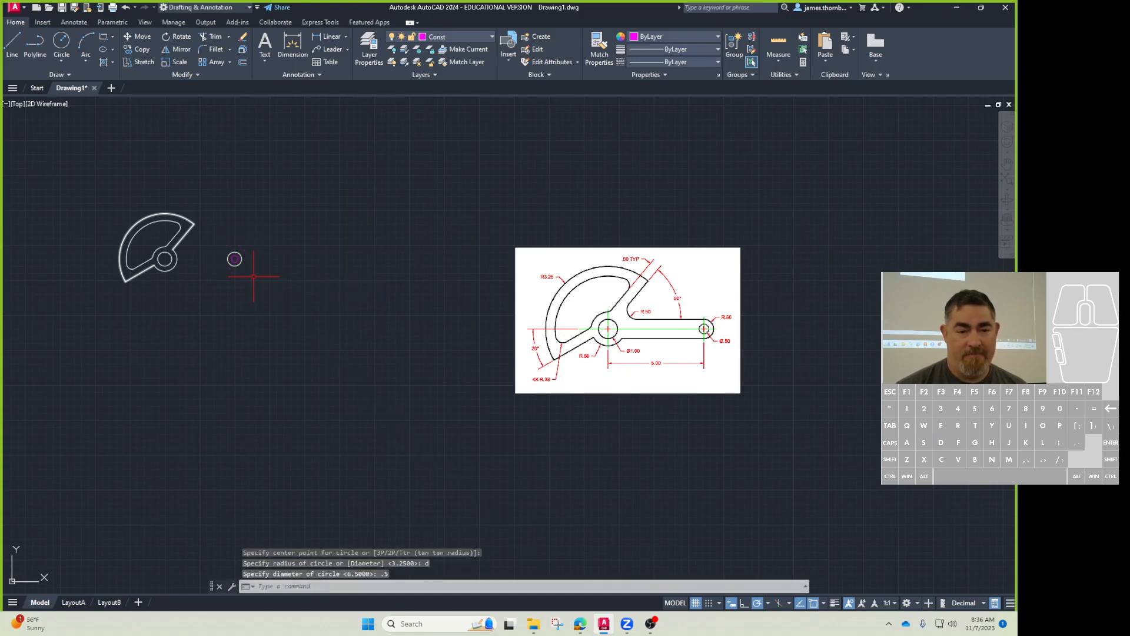
# Draw a horizontal line from the top quadrant of the arm's larger end circle left to the hub's outer circle.
pyautogui.write('l')
pyautogui.press('Return')
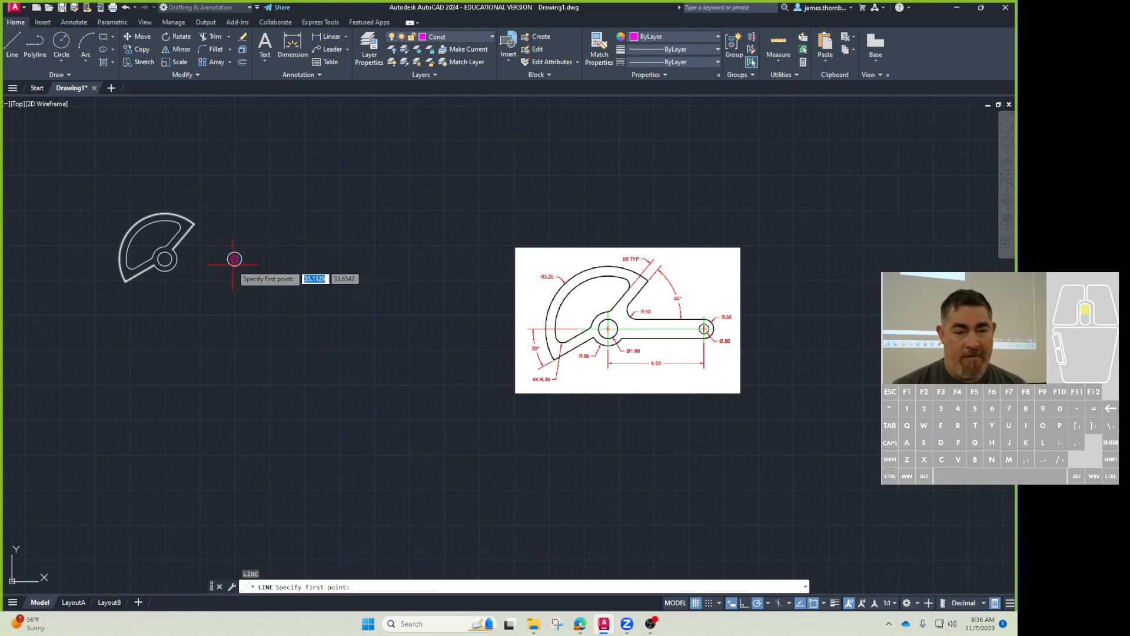
pyautogui.scroll(4, 230, 265)
pyautogui.moveTo(221, 268); pyautogui.dragTo(361, 280, button='middle')
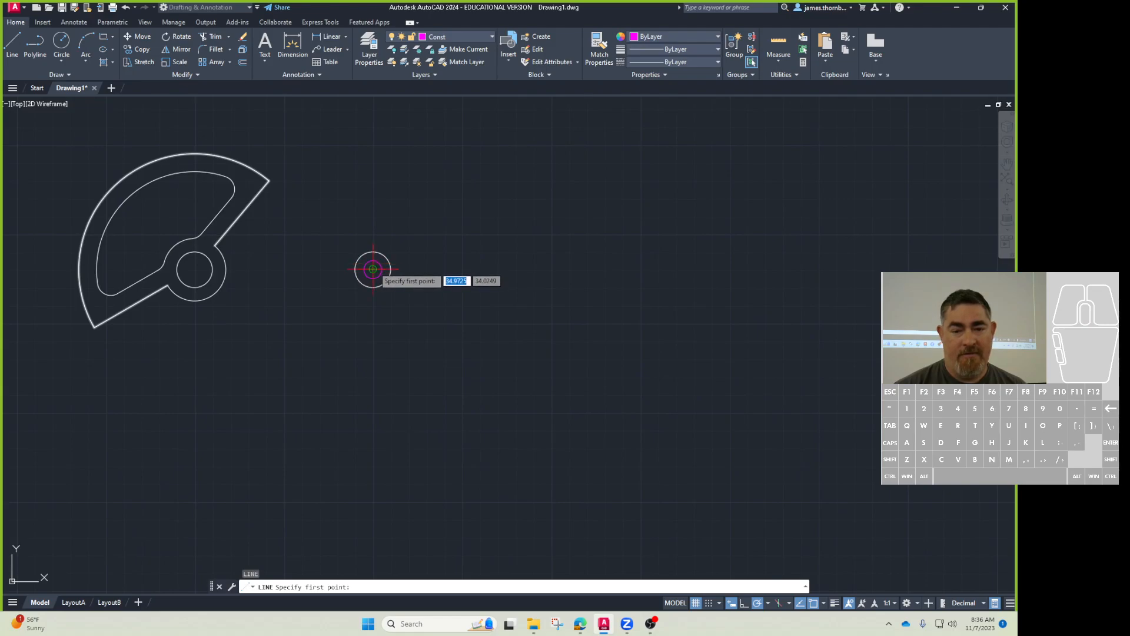
pyautogui.click(374, 269)
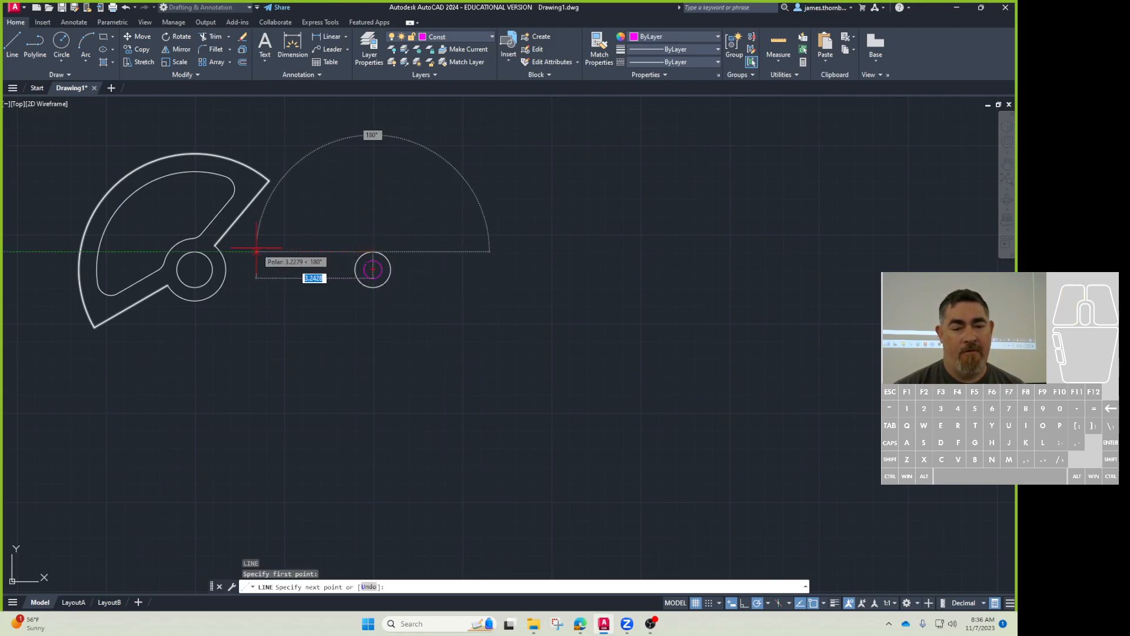
pyautogui.click(219, 252)
pyautogui.press('Return')
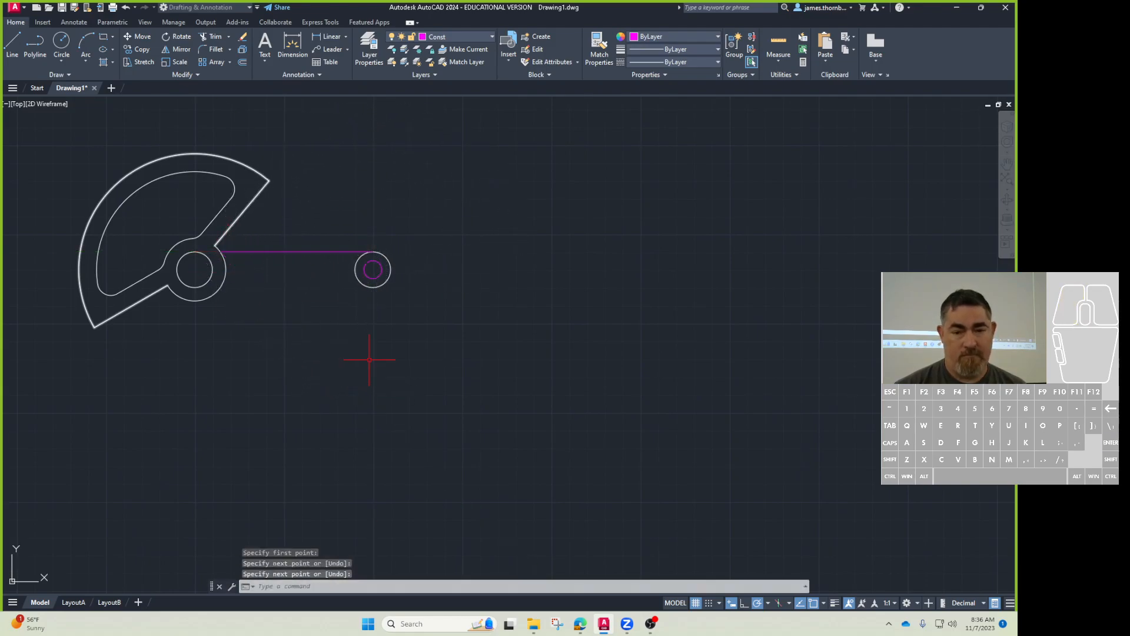
# Draw a horizontal line from the bottom quadrant of the arm's larger end circle left to the hub's outer circle.
pyautogui.press('Return')
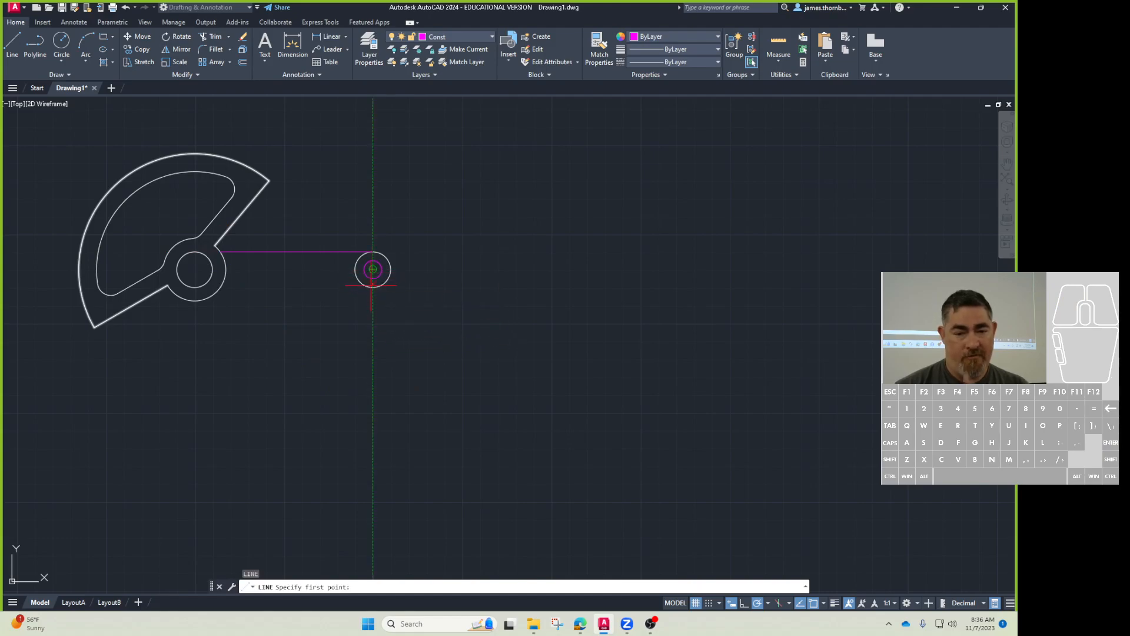
pyautogui.click(372, 288)
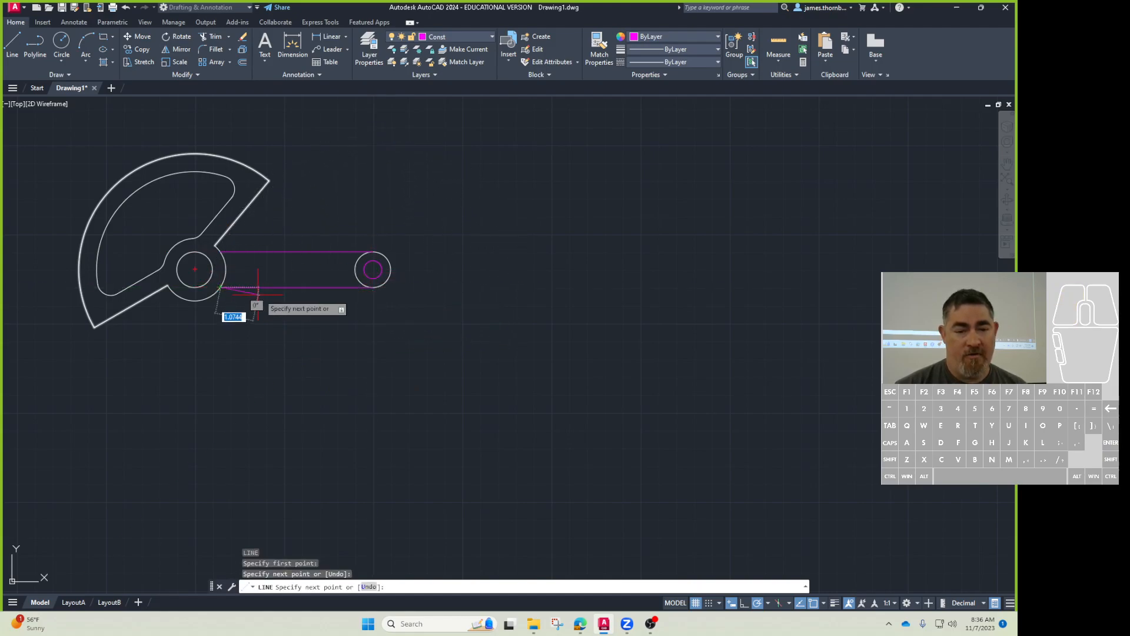
pyautogui.press('Escape')
# Trim the arm end circle's inner half and the hub arc between the arm lines, and erase the leftover arc below the sector's upper edge.
pyautogui.write('tr')
pyautogui.press('Return')
pyautogui.click(359, 271)
pyautogui.press('Return')
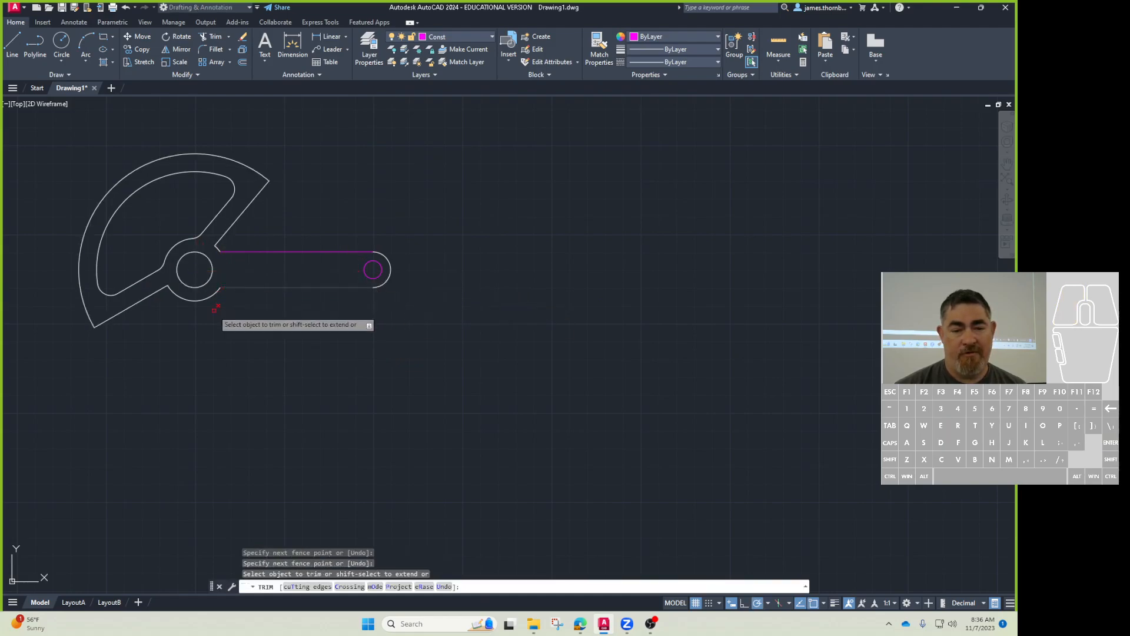
pyautogui.press('Return')
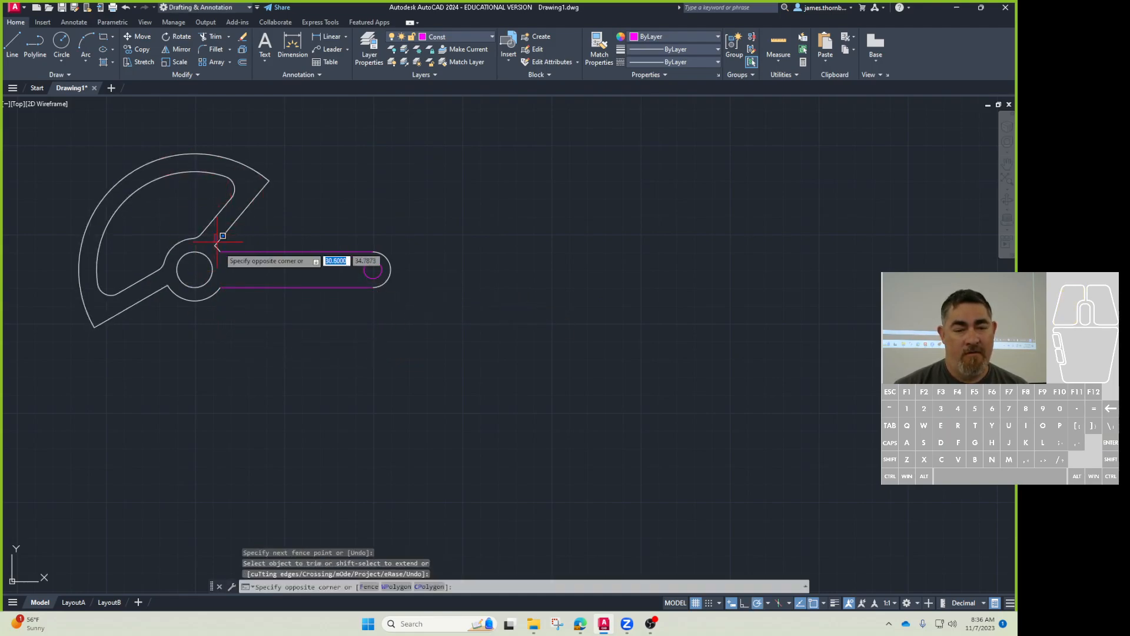
pyautogui.click(216, 248)
pyautogui.press('Delete')
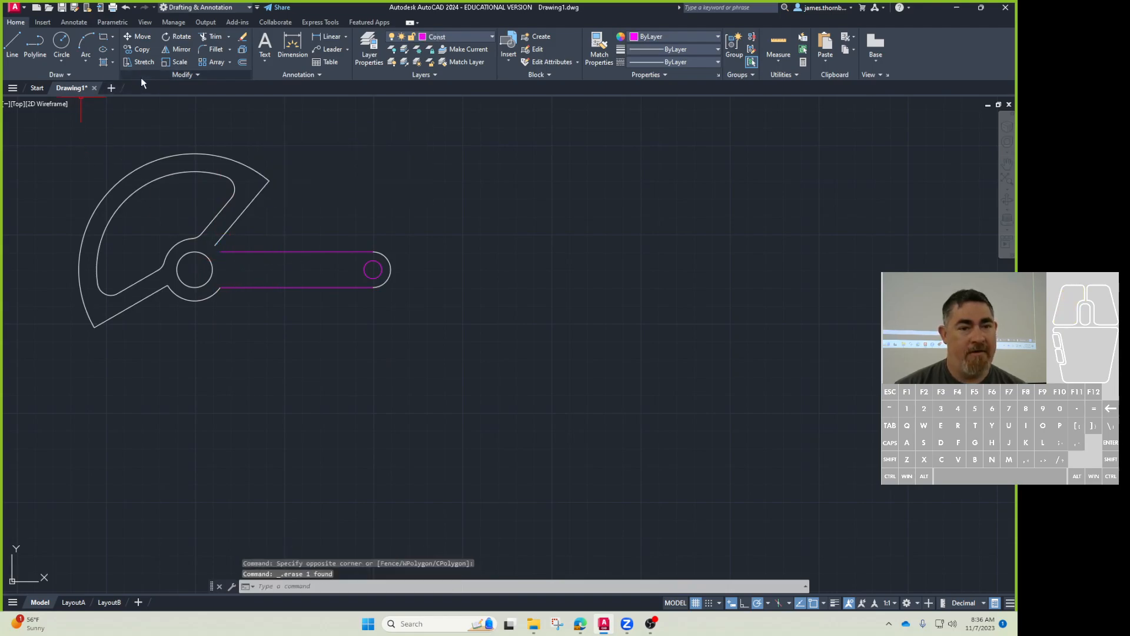
# Fillet the corner between the sector's upper straight edge and the arm's upper line with a 0.5 radius.
pyautogui.click(209, 50)
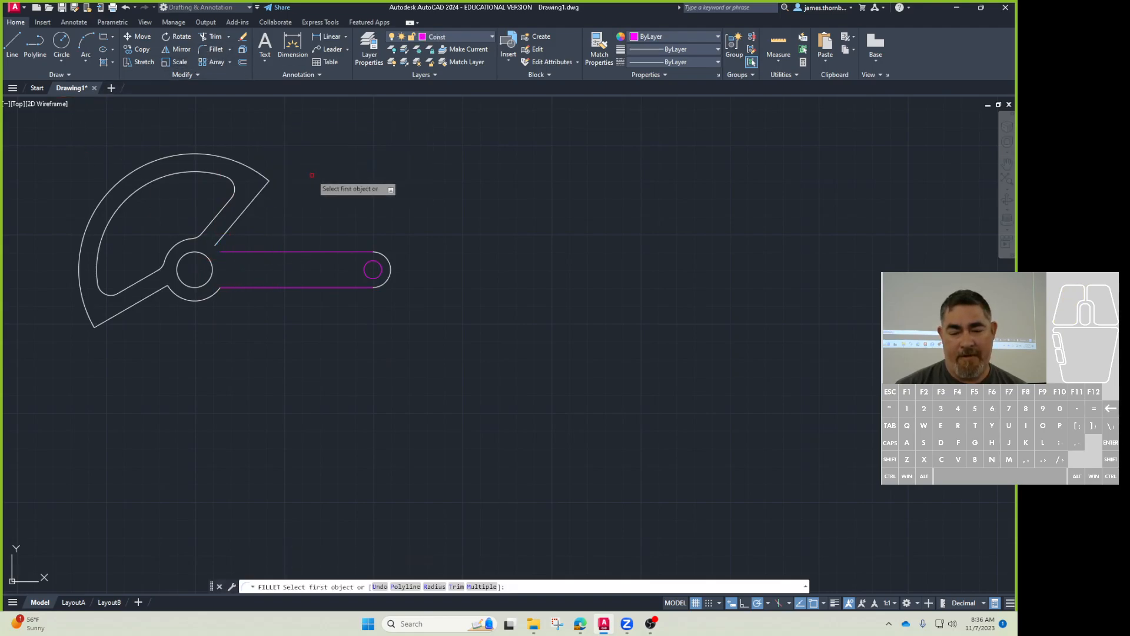
pyautogui.write('r')
pyautogui.press('Return')
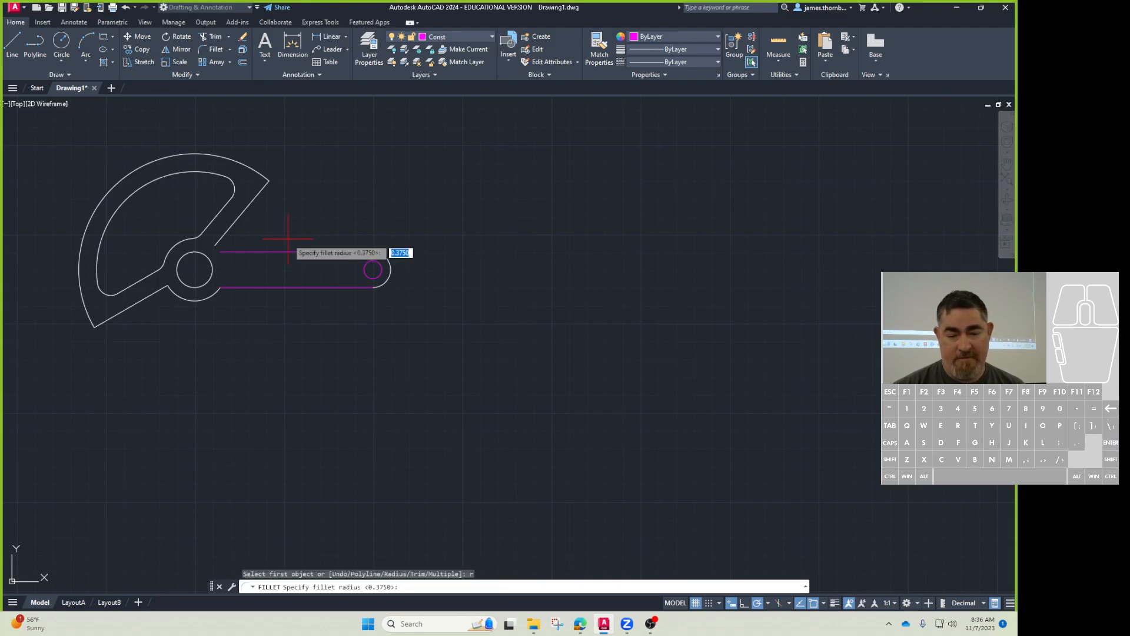
pyautogui.write('.5')
pyautogui.press('Return')
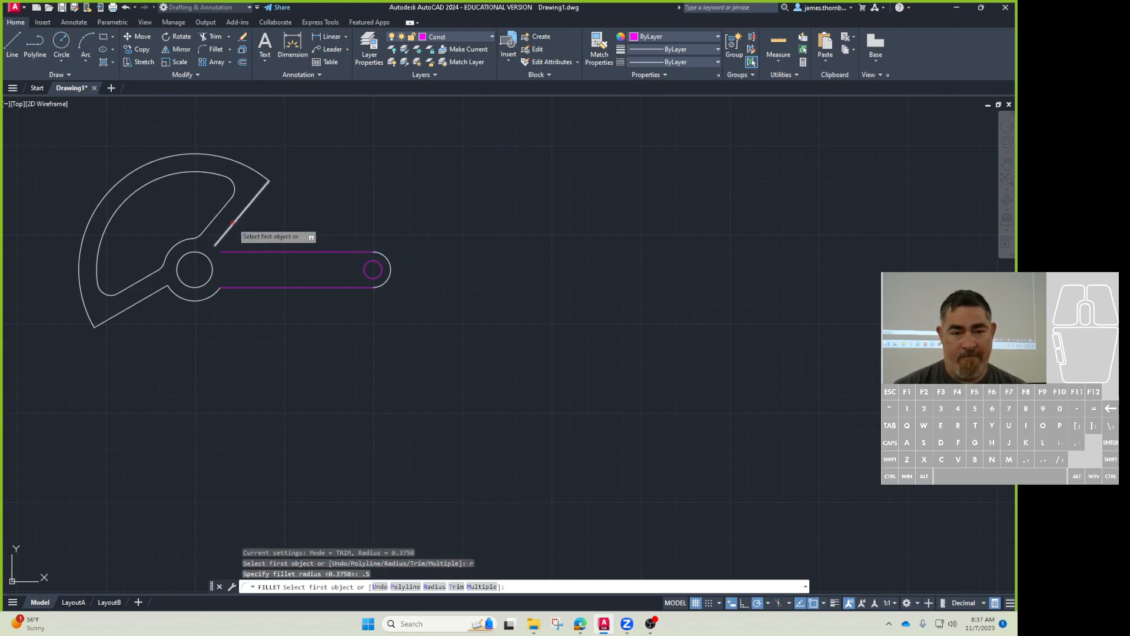
pyautogui.click(234, 223)
pyautogui.click(238, 252)
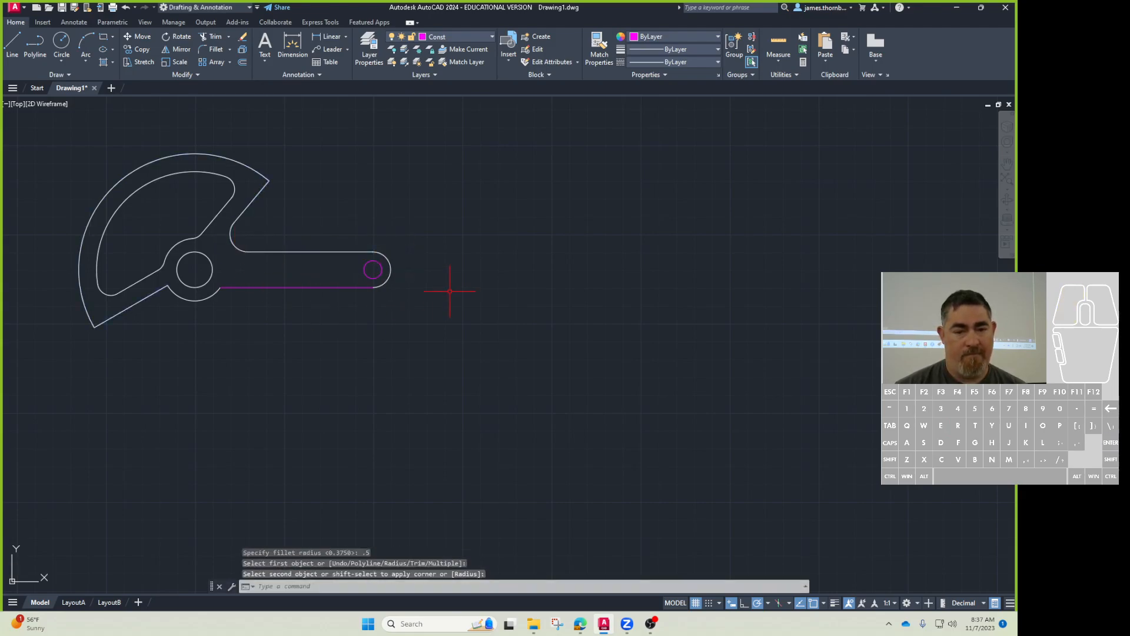
# Move the arm's lower line and small end circle to the Object layer along with the outline, and clear the selection.
pyautogui.click(450, 184)
pyautogui.click(295, 330)
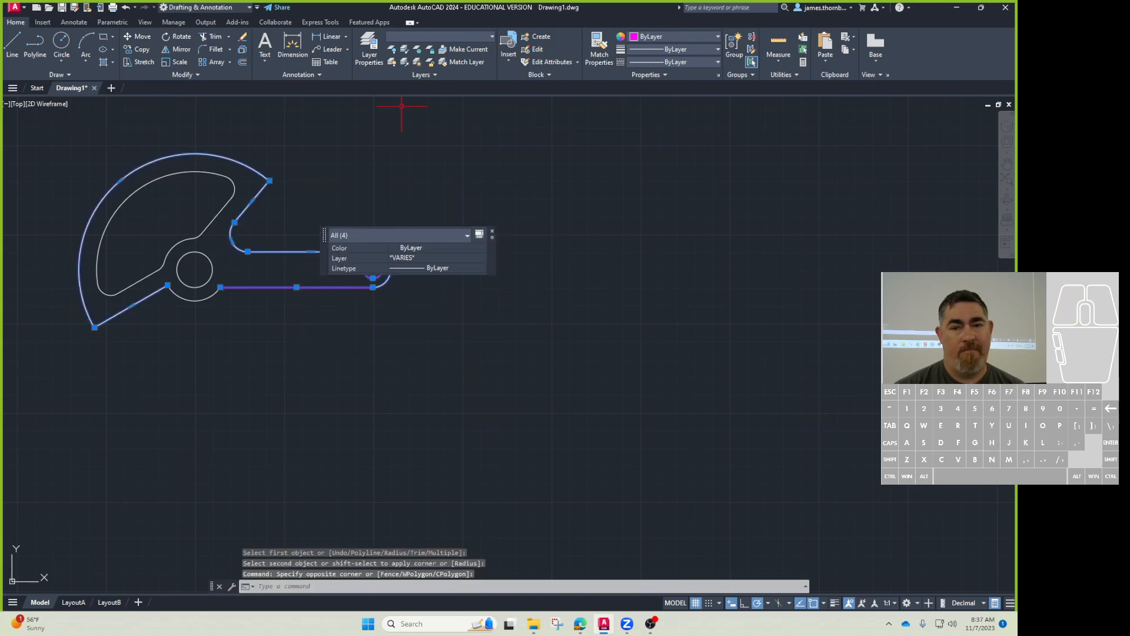
pyautogui.click(446, 33)
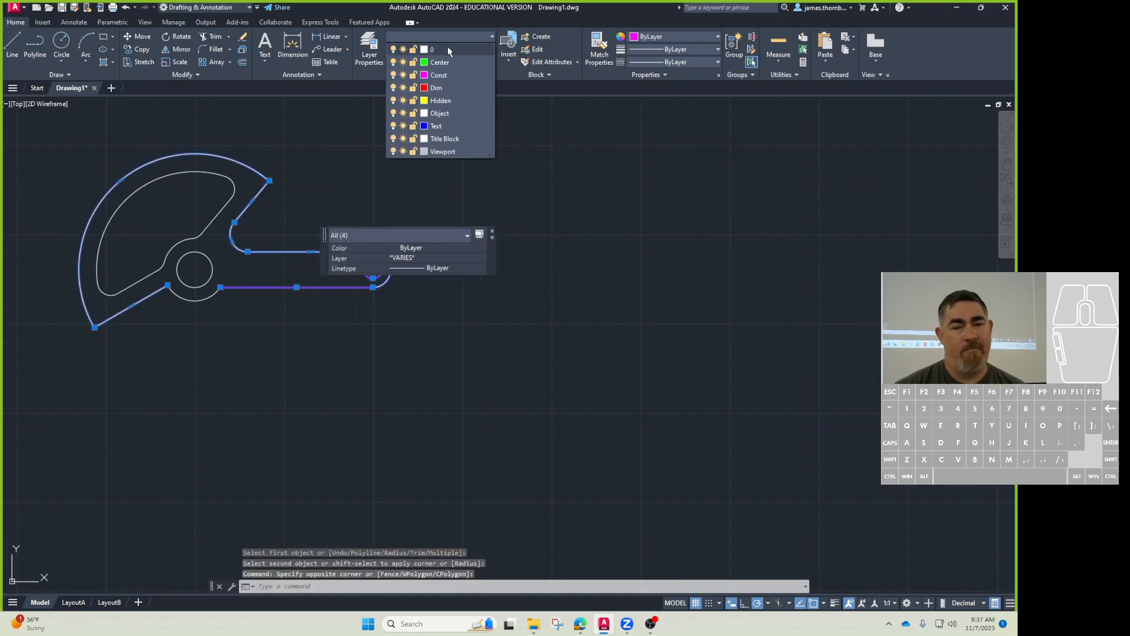
pyautogui.click(446, 113)
pyautogui.press('Escape')
pyautogui.press('Escape')
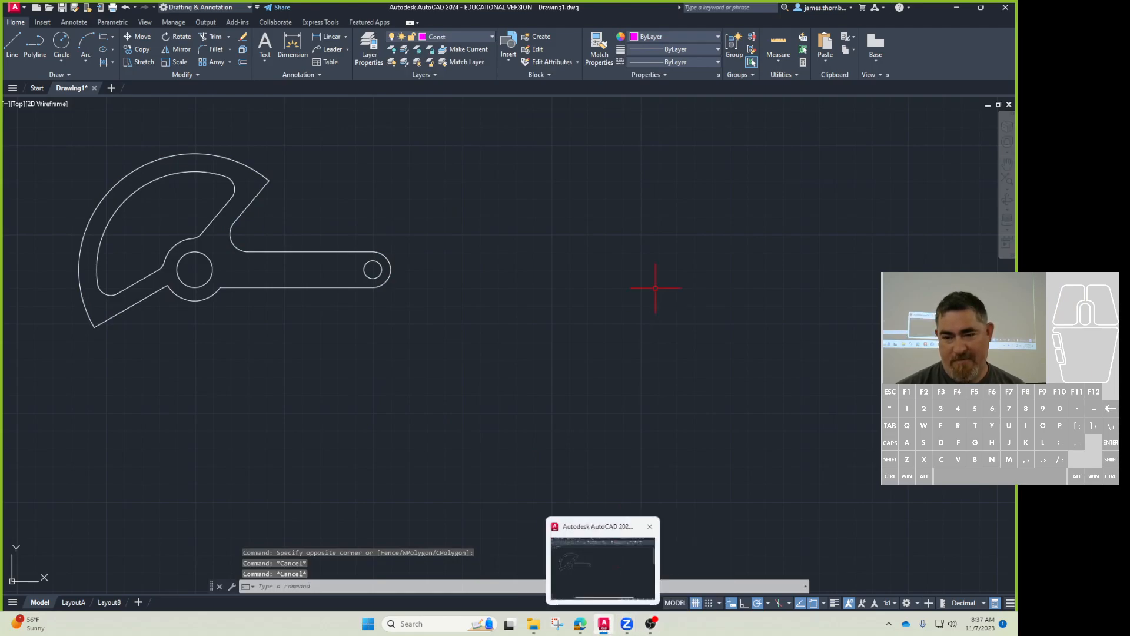
pyautogui.scroll(-2, 512, 285)
pyautogui.moveTo(522, 284)
pyautogui.mouseDown(button='middle')
pyautogui.moveTo(374, 254)
pyautogui.moveTo(378, 266)
pyautogui.mouseUp(button='middle')
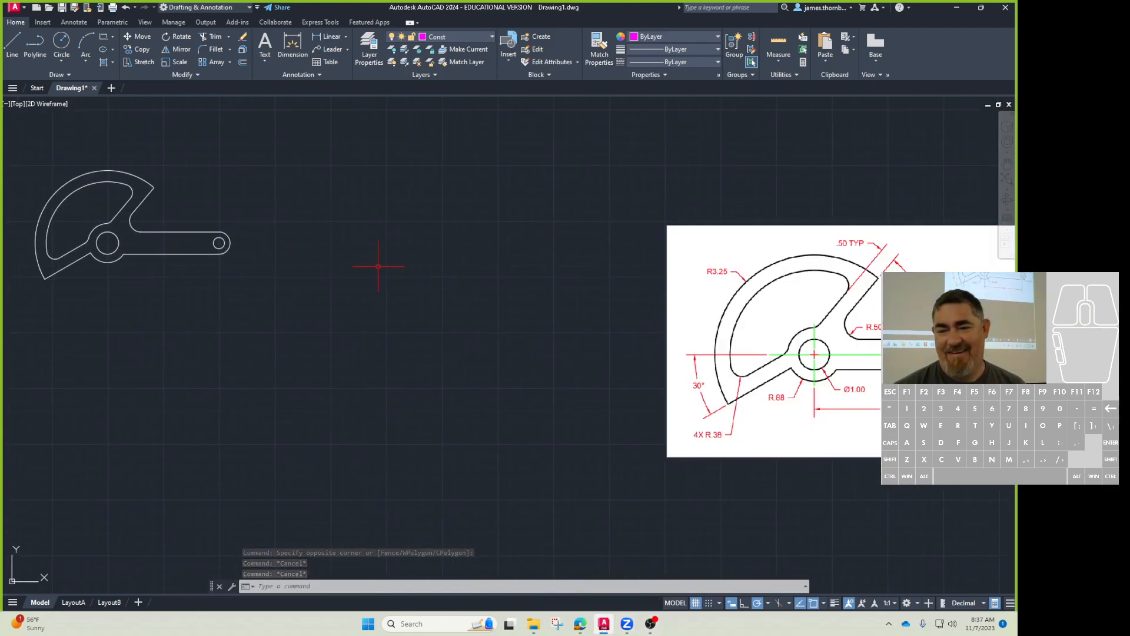